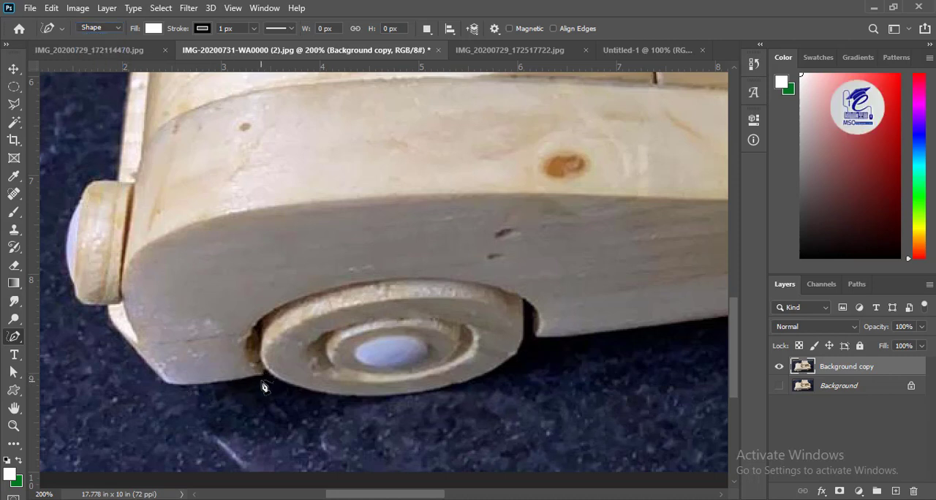
- Start a Pen tool shape at the front wheel, trace the car's lower front corner, and turn off the shape's fill
right_click(14, 336)
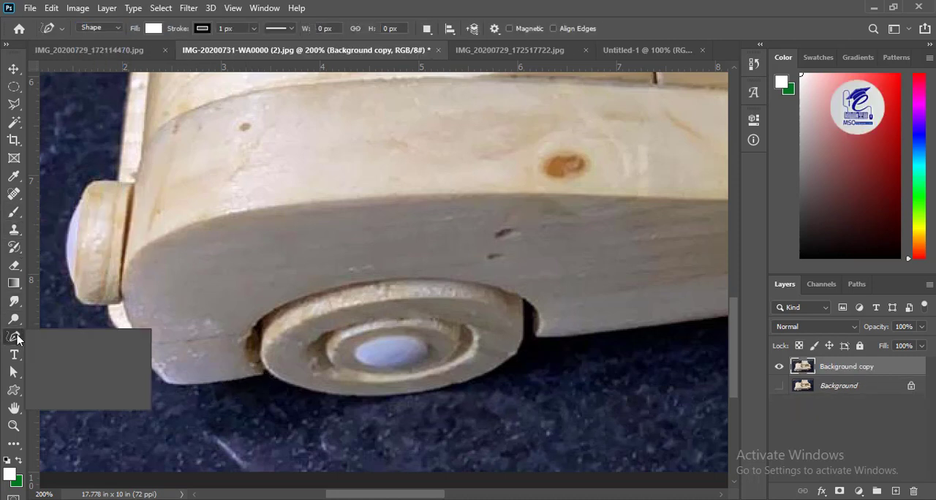
click(73, 336)
click(262, 375)
drag(168, 383, 148, 376)
key(ctrl+plus)
key(ctrl+plus)
drag(106, 401, 612, 347)
drag(348, 305, 339, 283)
click(154, 29)
click(73, 55)
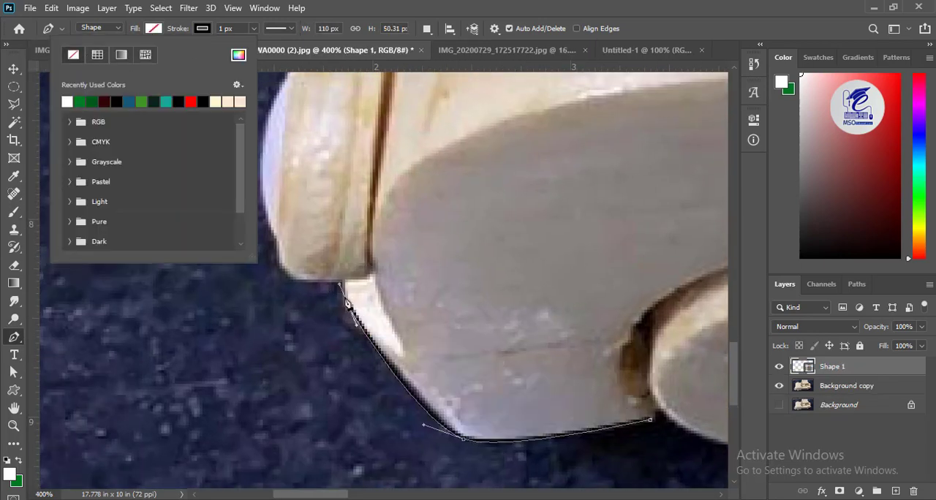
- Continue the outline around the lower headlight, from its underside to its upper edge
click(345, 282)
click(295, 279)
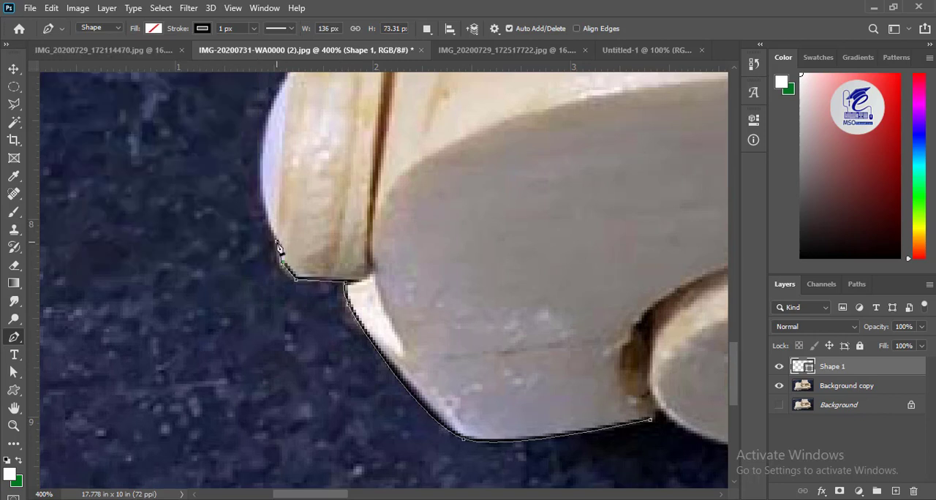
scroll(278, 249, up, 5)
drag(278, 239, 333, 150)
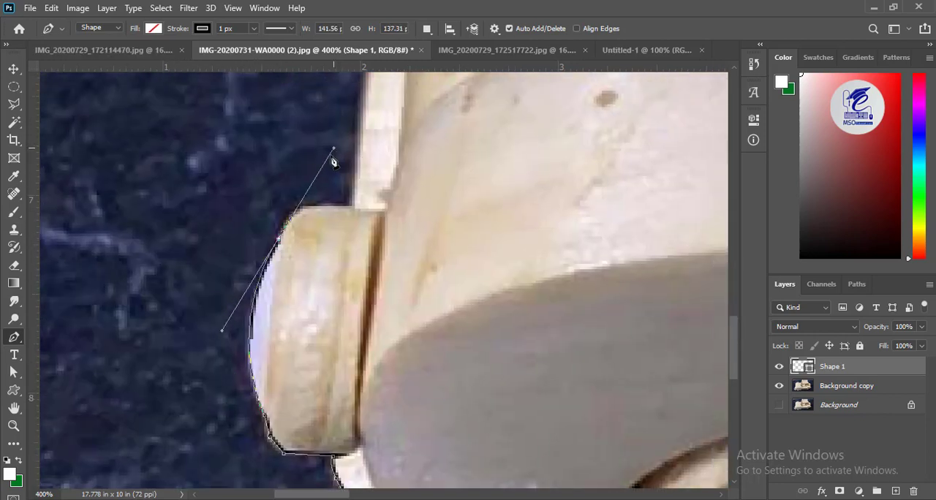
drag(306, 207, 320, 211)
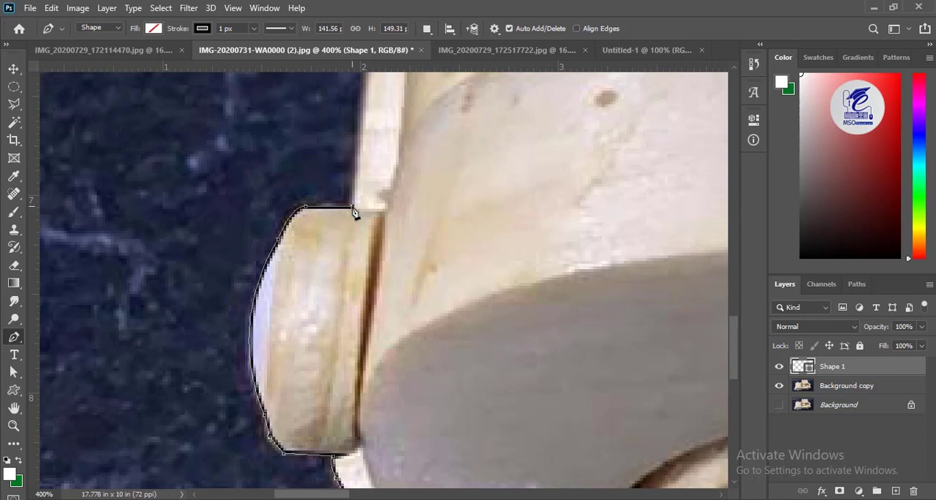
- Trace the car's front body edge upward from the lower headlight to the underside of the upper headlight
scroll(362, 219, up, 15)
drag(395, 247, 407, 226)
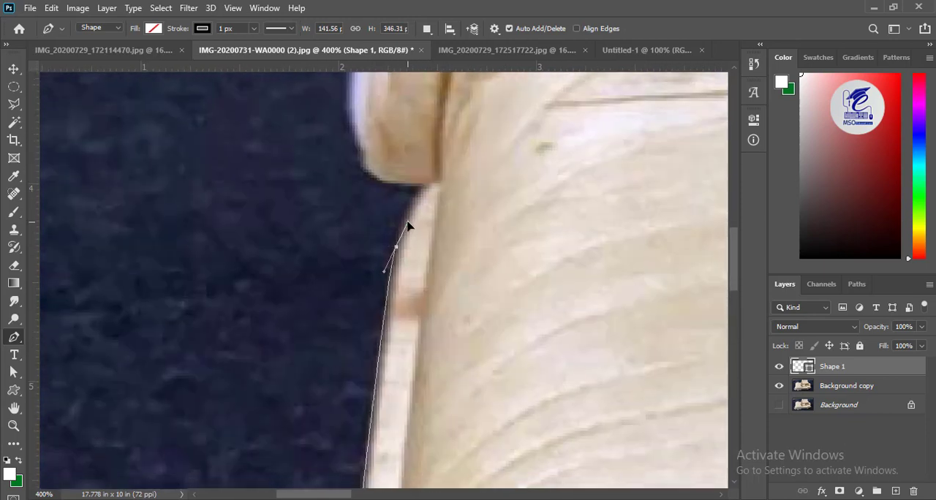
alt+click(395, 247)
alt+click(429, 187)
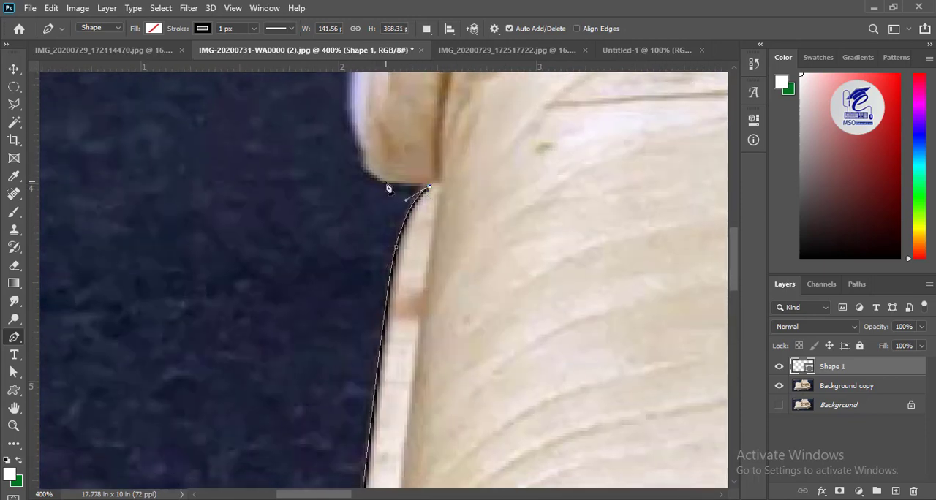
- Continue the outline around the bottom and outer curve of the upper headlight
click(388, 183)
alt+click(363, 168)
drag(382, 90, 331, 272)
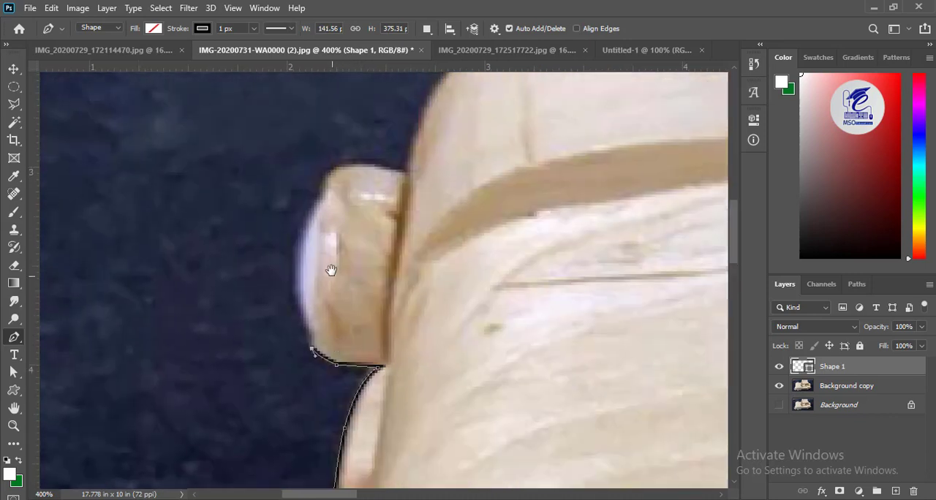
drag(325, 198, 183, 344)
- Trace the bonnet's upper edge with curved segments as far as the base of the windscreen pillar
mouse_move(444, 177)
mouse_down()
mouse_move(478, 192)
mouse_move(707, 154)
mouse_up()
alt+click(445, 177)
mouse_move(504, 249)
mouse_down()
mouse_move(380, 246)
mouse_move(541, 261)
mouse_up()
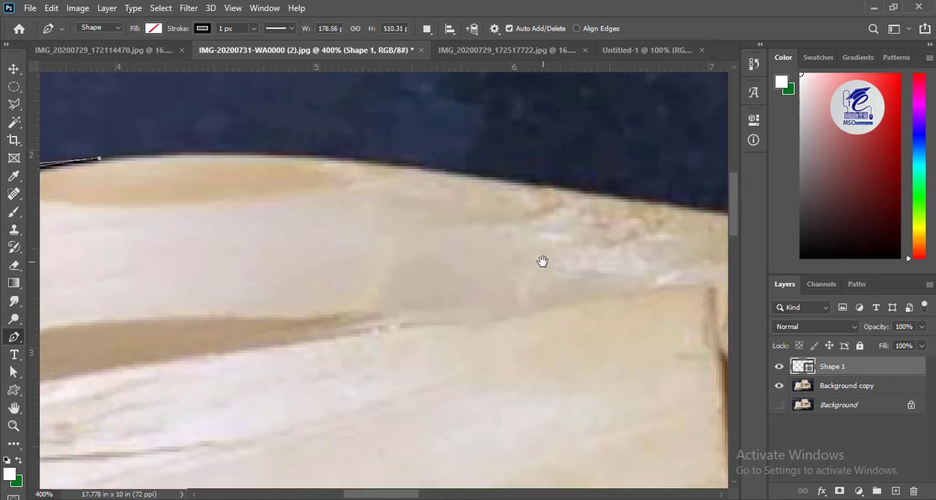
mouse_move(433, 170)
mouse_down()
mouse_move(560, 201)
mouse_move(601, 196)
mouse_move(323, 212)
mouse_up()
alt+click(434, 169)
click(462, 215)
drag(464, 253, 281, 487)
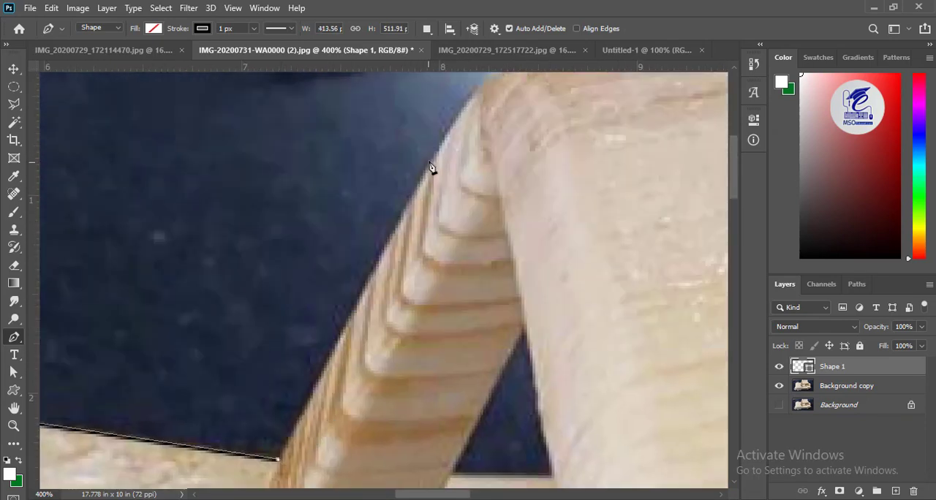
- Trace up the windscreen pillar and along the roof's top edge, undoing the last misplaced curve
click(432, 159)
drag(482, 138, 369, 291)
drag(415, 213, 467, 213)
drag(370, 296, 69, 316)
drag(654, 192, 573, 217)
drag(206, 280, 362, 259)
drag(486, 210, 327, 249)
key(ctrl+z)
- Trace the rear end of the roof, the cabin's back slope and the curved body piece behind it
drag(645, 209, 348, 72)
alt+click(678, 228)
drag(515, 371, 588, 480)
alt+click(515, 319)
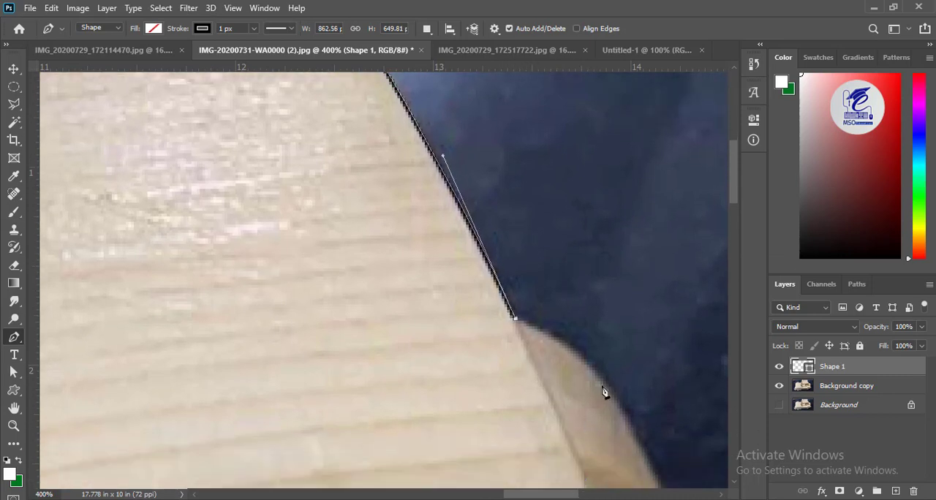
drag(649, 462, 426, 376)
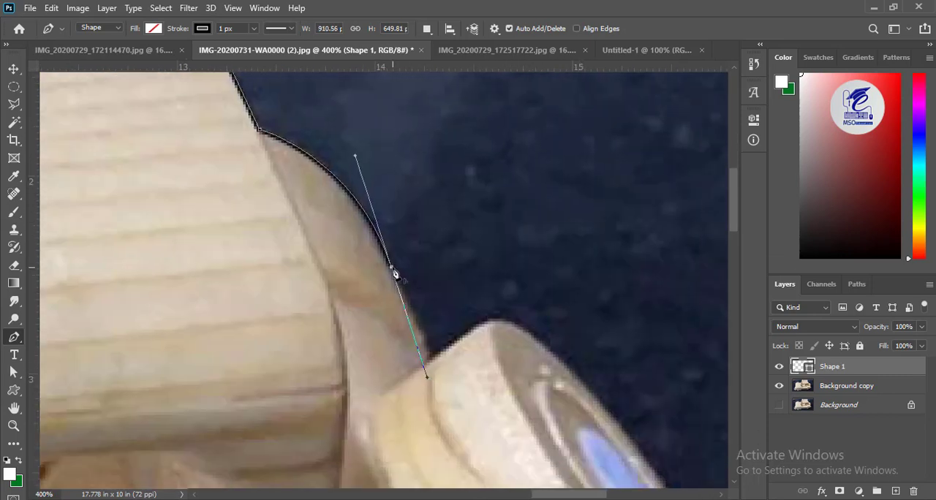
- Extend the outline to the round disc at the car's rear and trace the disc's upper edge
click(431, 358)
click(484, 322)
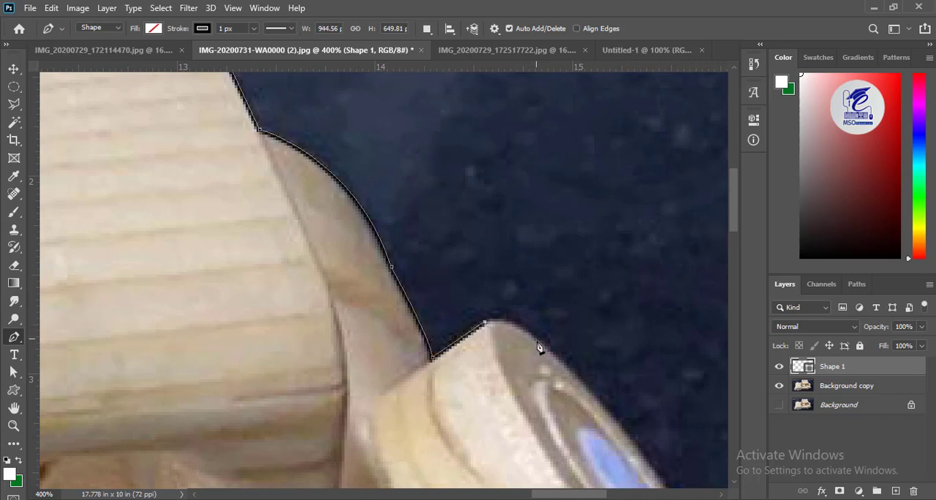
drag(575, 382, 571, 380)
alt+click(543, 344)
drag(593, 412, 313, 118)
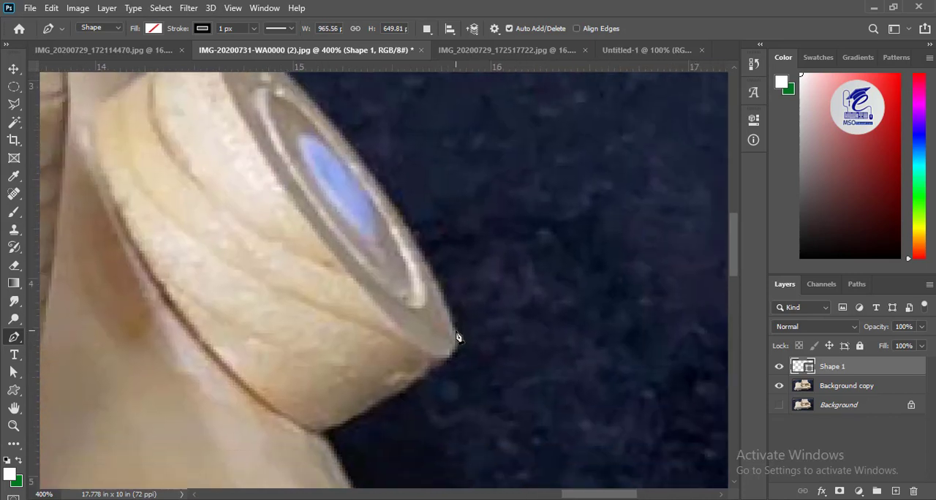
- Trace the rear disc's outer curve and lower edge to the body, replacing the badly fitting curve along its underside
drag(454, 331, 502, 491)
alt+click(455, 325)
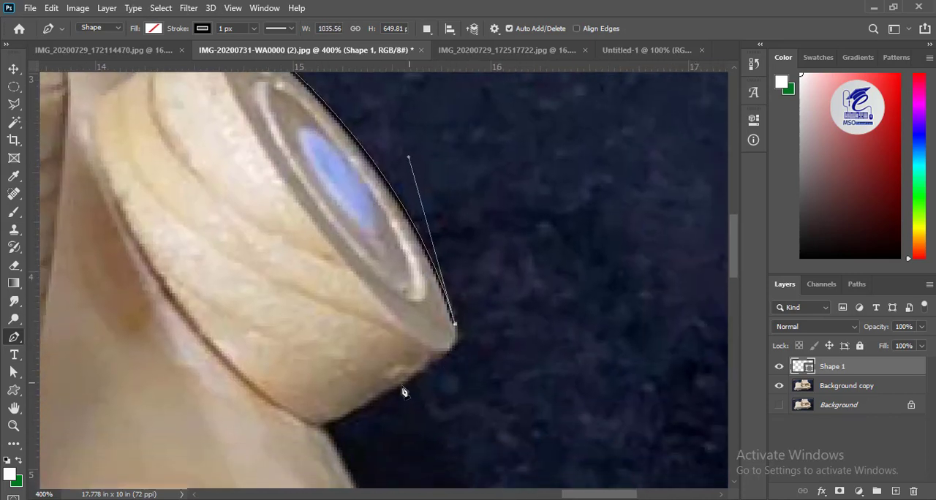
drag(323, 427, 172, 451)
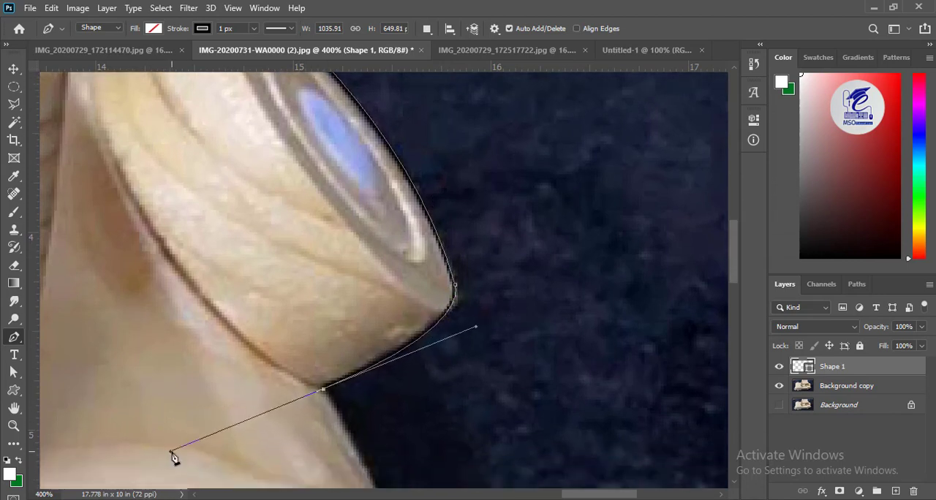
key(ctrl+z)
drag(393, 350, 395, 337)
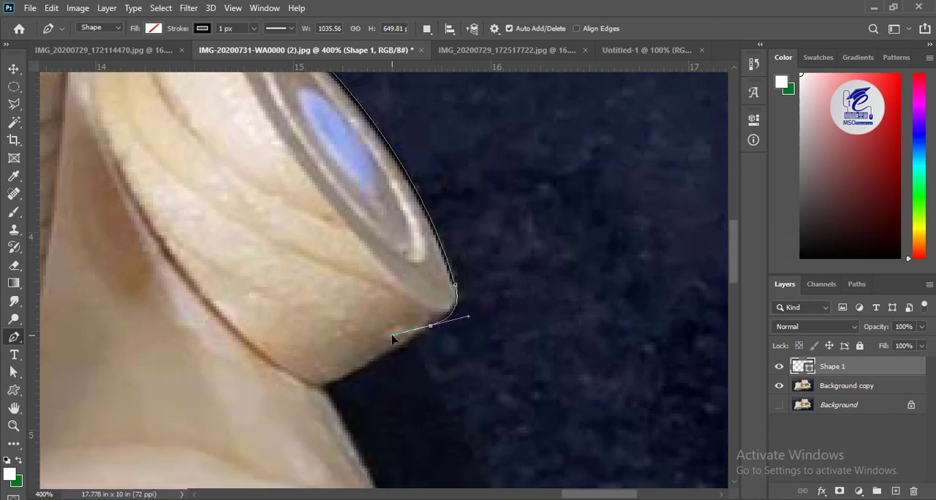
drag(320, 389, 108, 133)
alt+click(320, 389)
- Trace the car's rear body edge from below the disc down to the lower rear corner
mouse_move(173, 256)
mouse_down()
mouse_move(198, 334)
mouse_move(176, 262)
mouse_up()
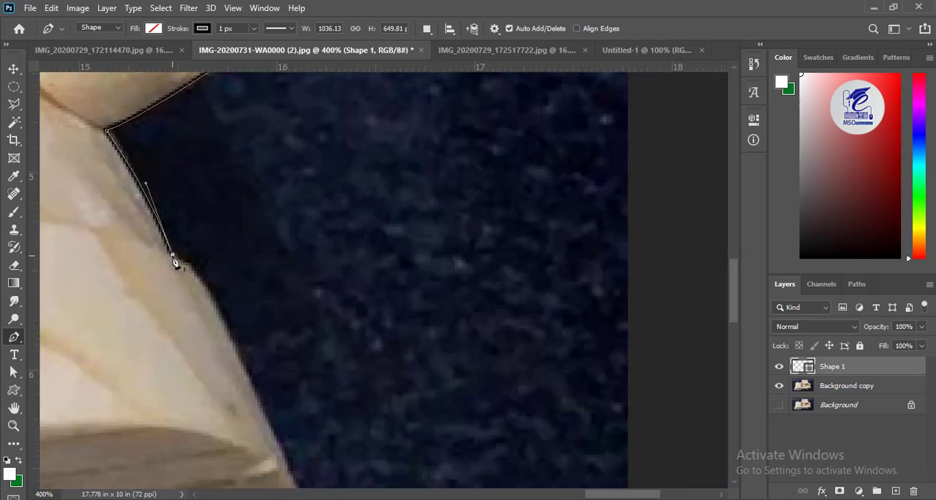
drag(284, 402, 236, 228)
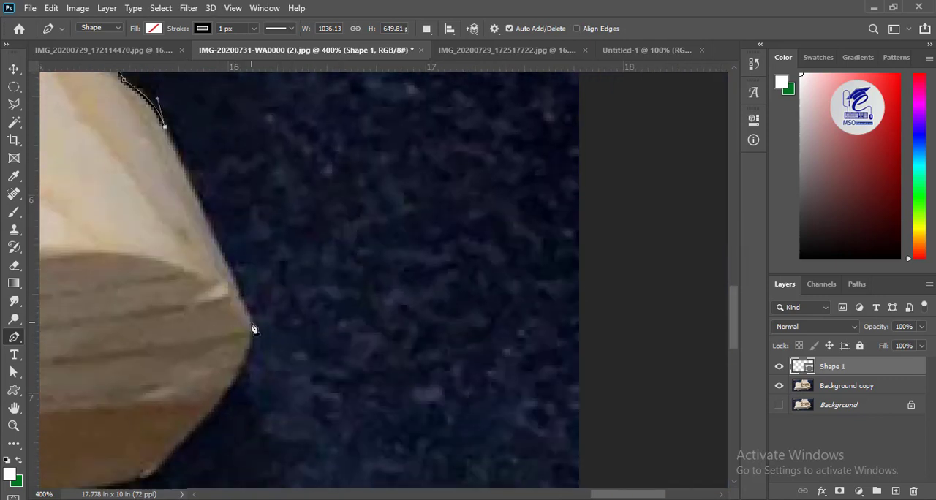
drag(253, 327, 469, 156)
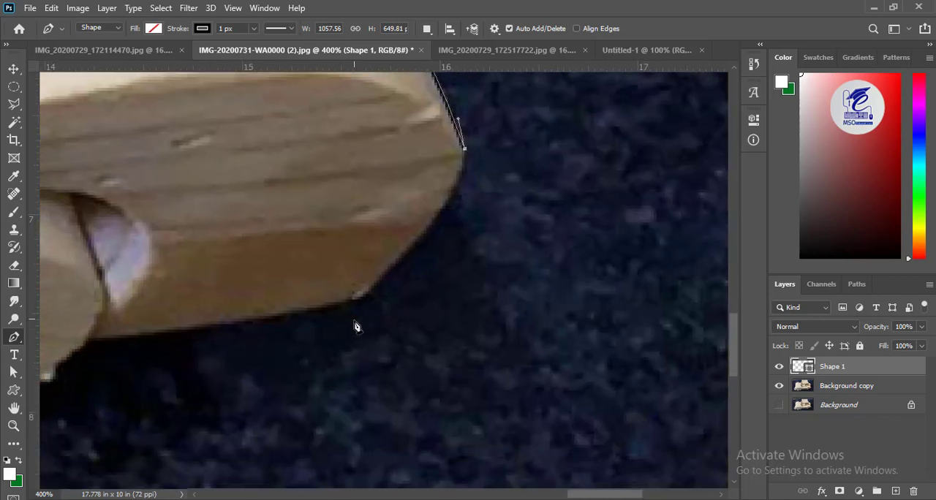
drag(357, 298, 240, 396)
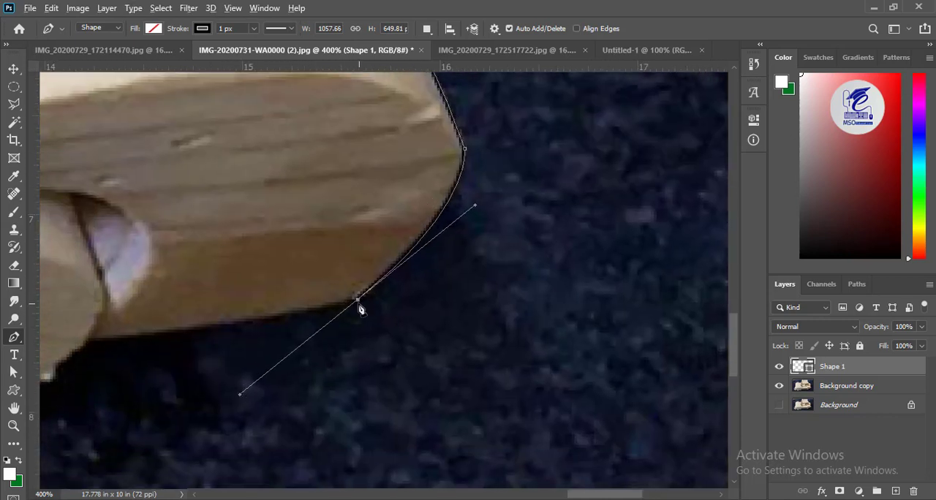
alt+click(357, 299)
- Undo the misplaced points and trace the body's bottom edge from the rear corner to the rear wheel
drag(103, 341, 333, 312)
key(ctrl+z)
click(393, 304)
key(ctrl+z)
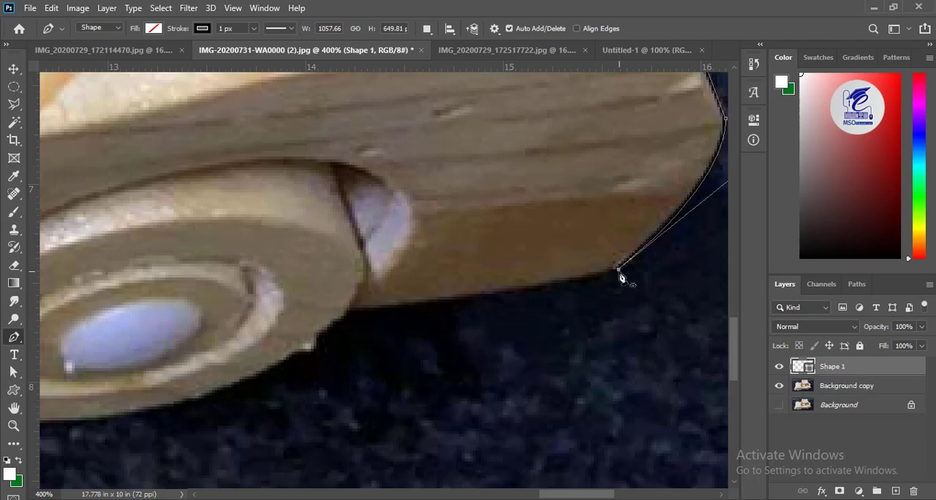
drag(450, 300, 408, 306)
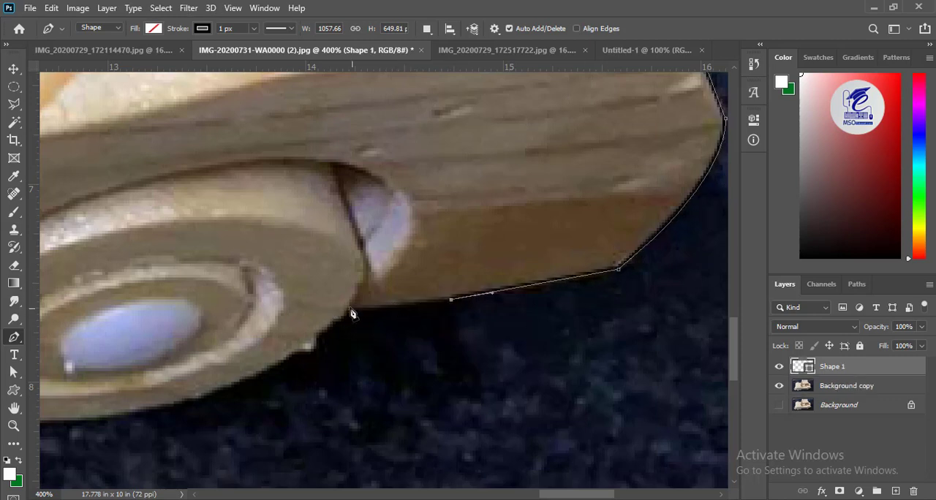
drag(376, 361, 477, 237)
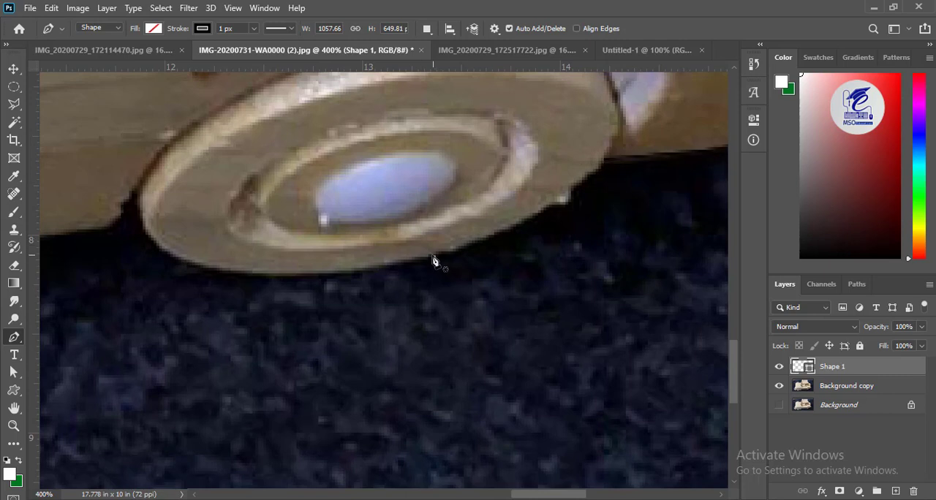
- Trace the rear wheel's lower curve and the small gap between the wheel and the body
key(ctrl+z)
drag(430, 257, 305, 291)
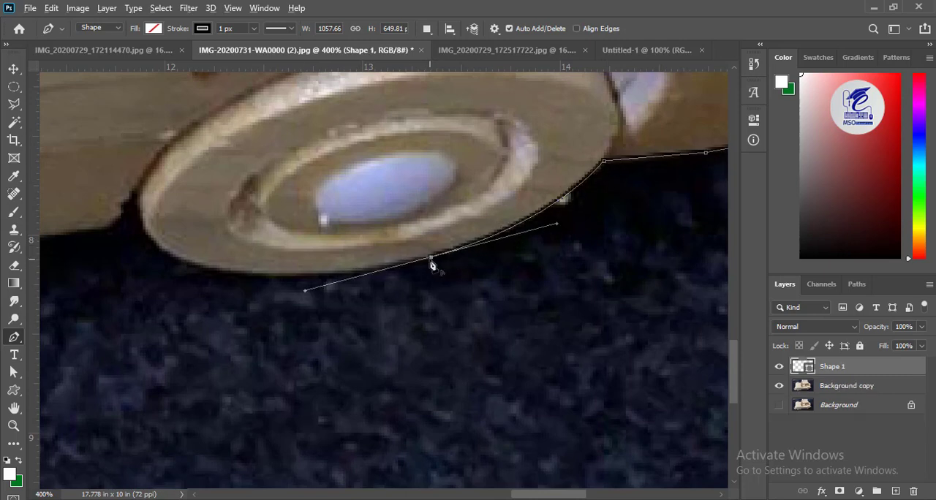
drag(191, 265, 94, 235)
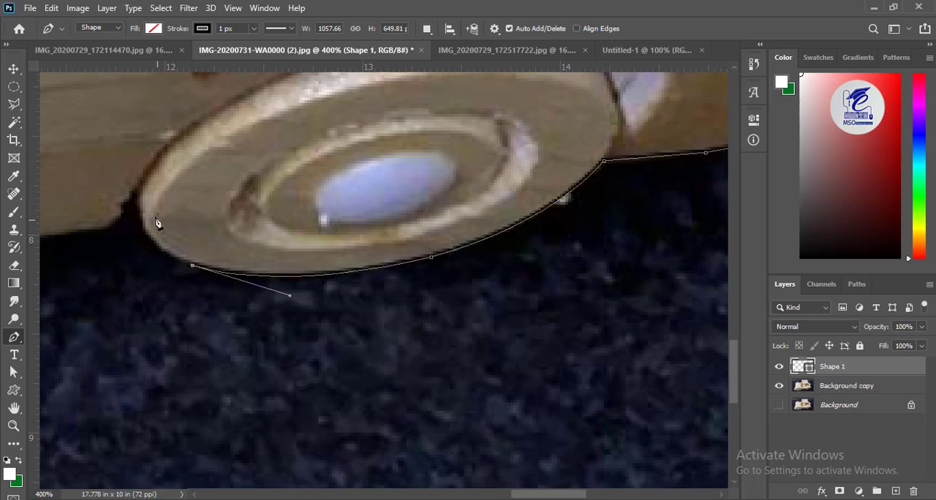
drag(137, 193, 149, 144)
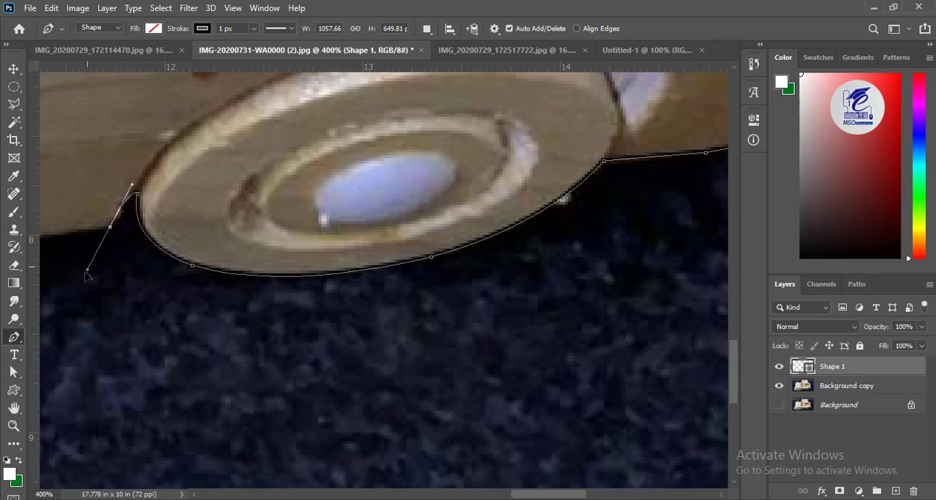
alt+click(110, 229)
- Trace the body's bottom edge between the wheels, ending at the gap behind the front wheel
drag(85, 301, 720, 283)
drag(273, 300, 140, 294)
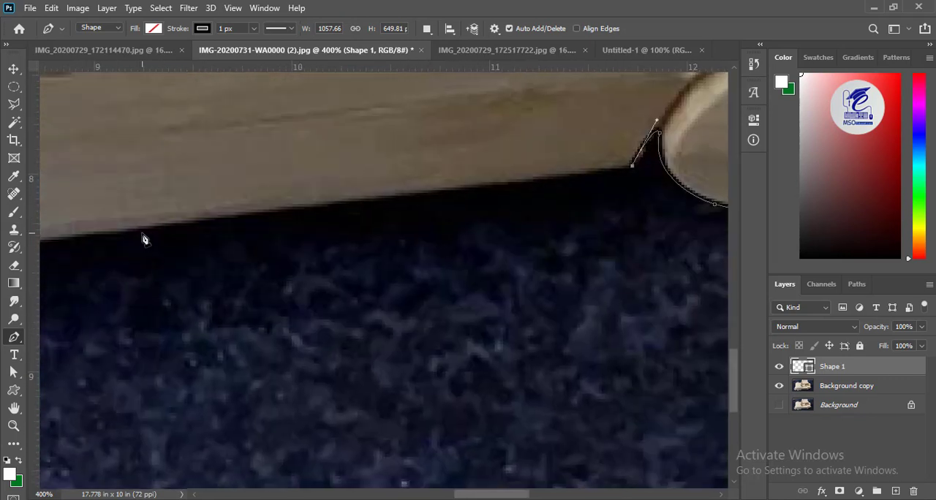
click(128, 234)
drag(100, 272, 704, 233)
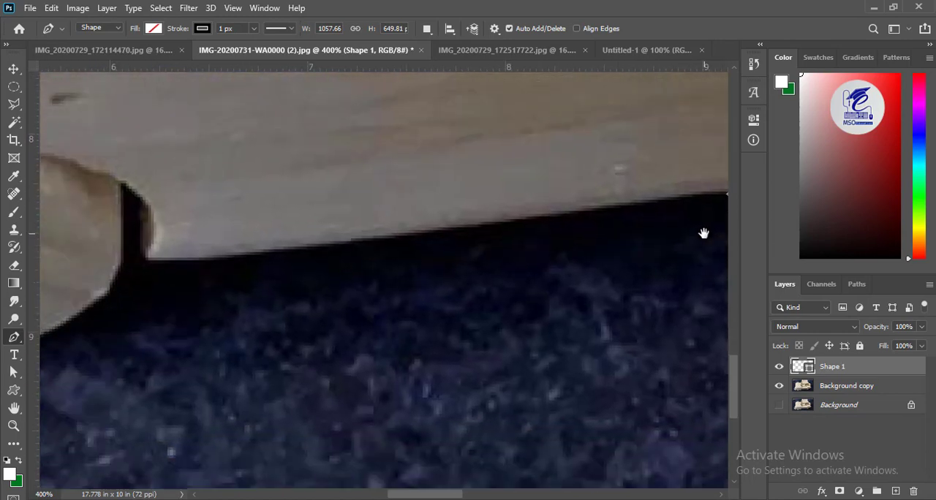
click(148, 259)
- Trace the gap behind the front wheel and the wheel's lower curve, closing the outline at its starting point
drag(146, 261, 108, 254)
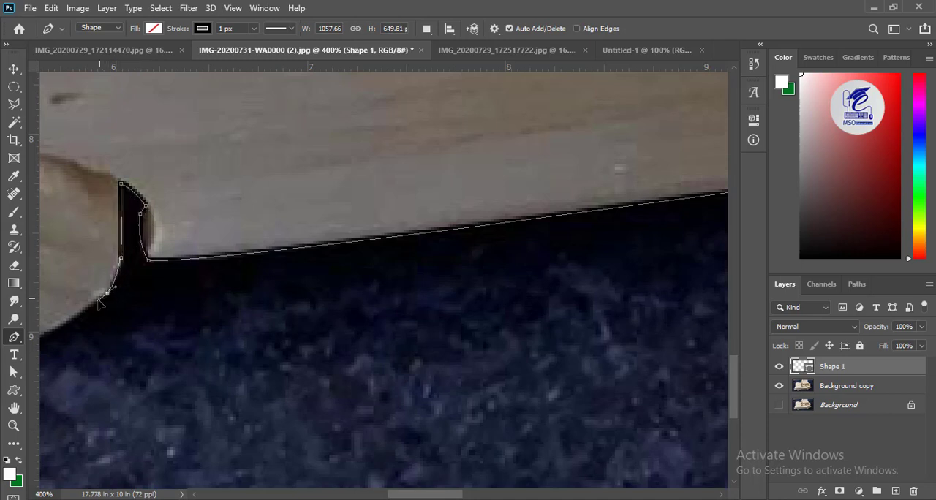
drag(96, 343, 640, 283)
drag(481, 307, 349, 331)
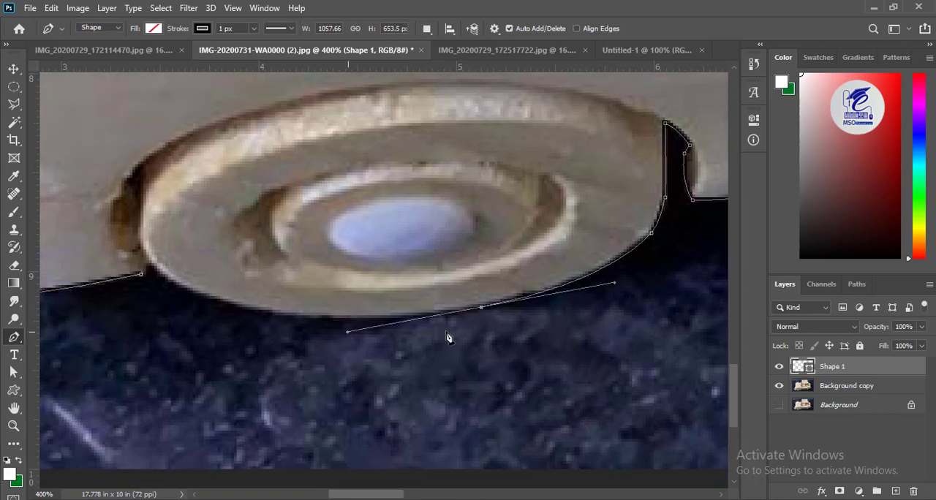
alt+click(481, 307)
drag(272, 313, 355, 327)
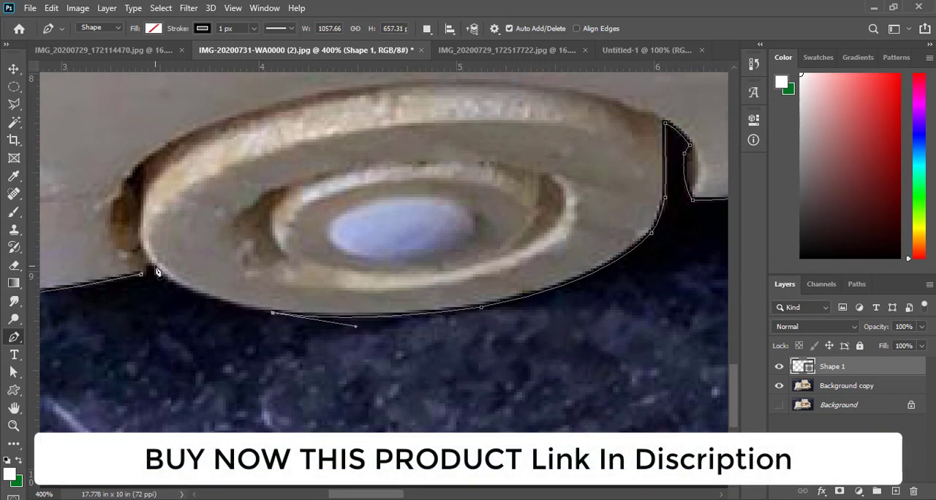
drag(154, 266, 109, 226)
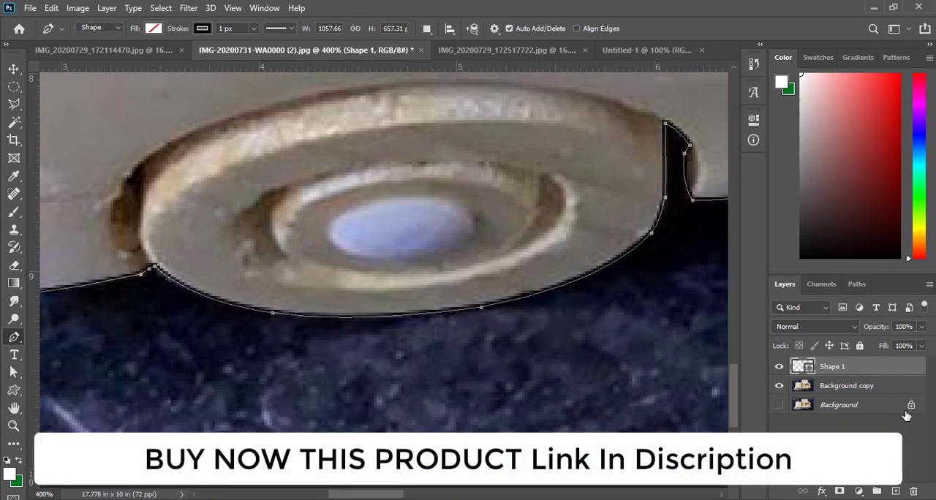
- Duplicate the finished outline's shape layer and hide the original shape layer
key(ctrl+j)
click(778, 386)
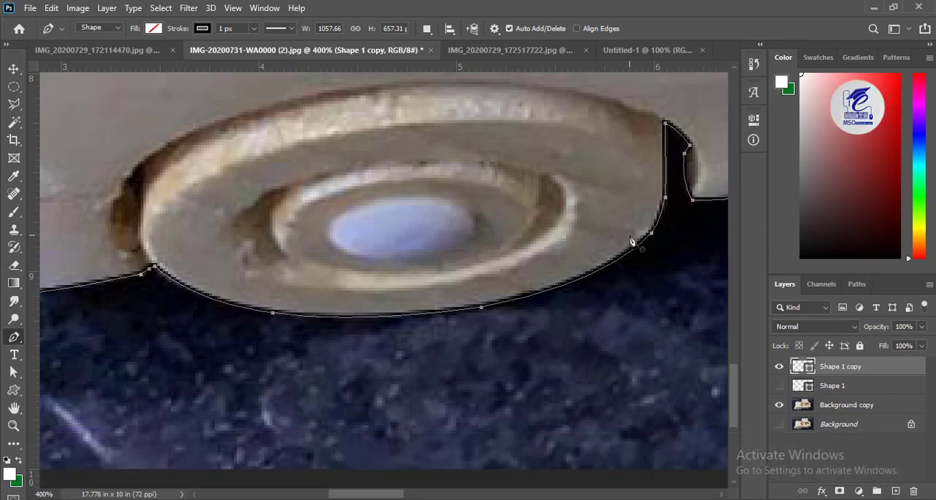
- Examine the traced outline closely all the way around the car for accuracy
drag(341, 278, 617, 318)
drag(251, 315, 453, 469)
key(a)
drag(350, 114, 255, 324)
drag(307, 124, 188, 437)
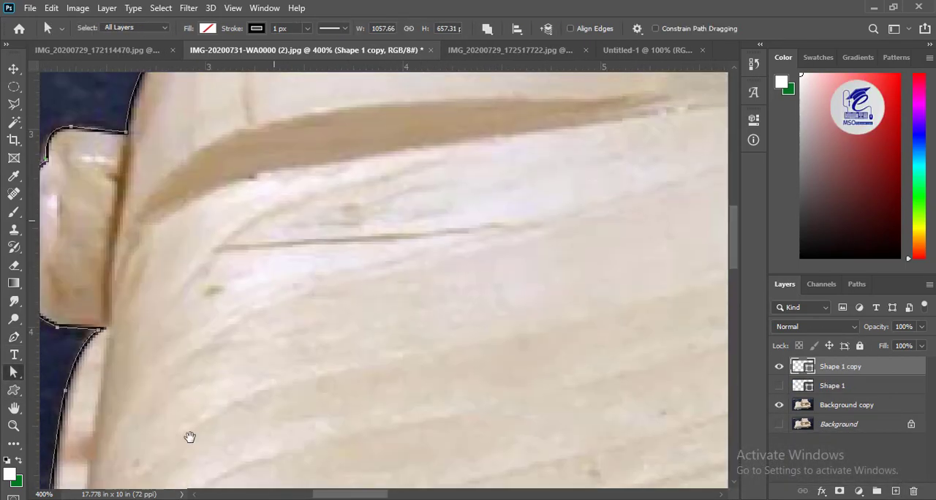
drag(680, 161, 341, 374)
drag(556, 95, 431, 357)
drag(688, 329, 337, 187)
drag(540, 453, 466, 314)
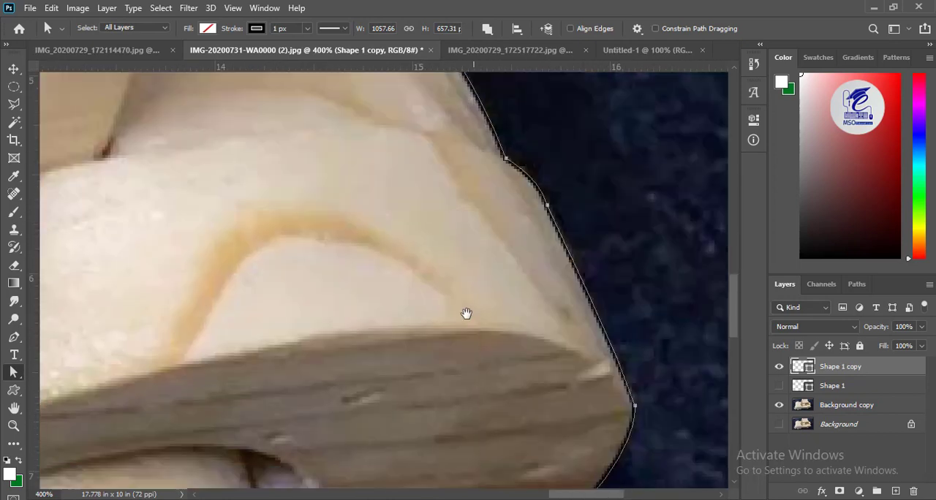
drag(409, 468, 470, 300)
key(u)
drag(178, 336, 604, 340)
drag(227, 409, 562, 388)
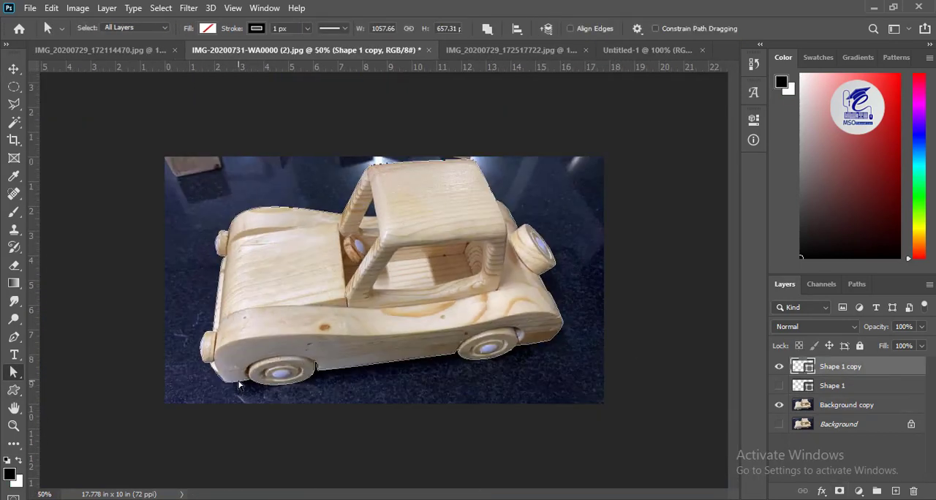
- Make a selection from the car outline with a 0-pixel feather and mask the Background copy layer with it
right_click(236, 391)
click(278, 130)
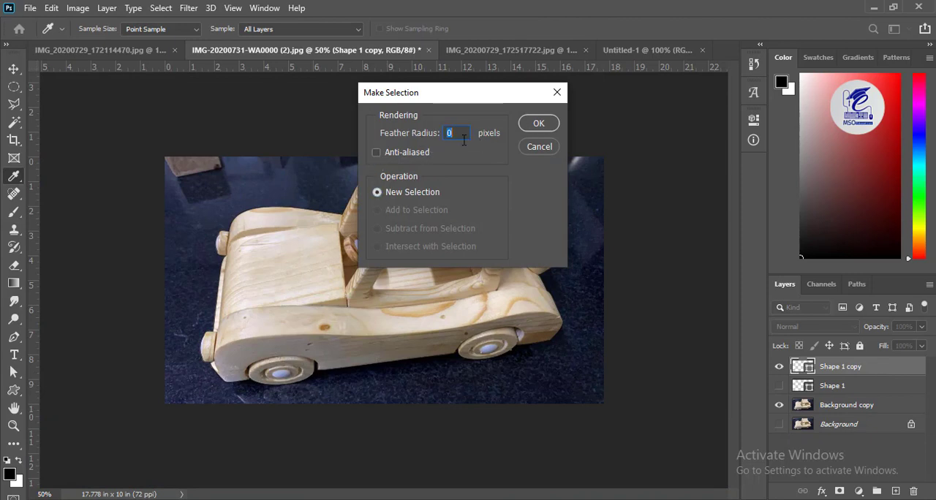
key(Return)
click(848, 404)
click(839, 491)
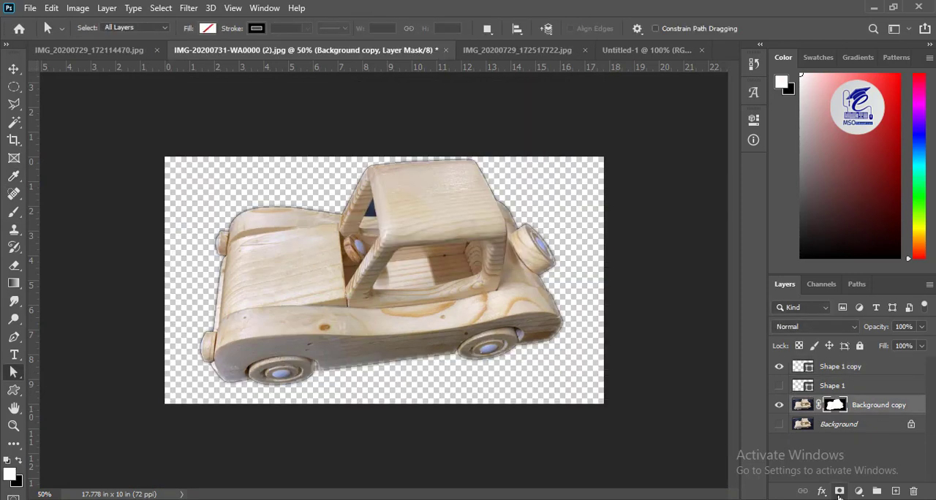
- Hide the duplicated outline layer to inspect the cutout's edges, show it again, and undo the layer mask
click(778, 367)
key(ctrl+plus)
key(ctrl+plus)
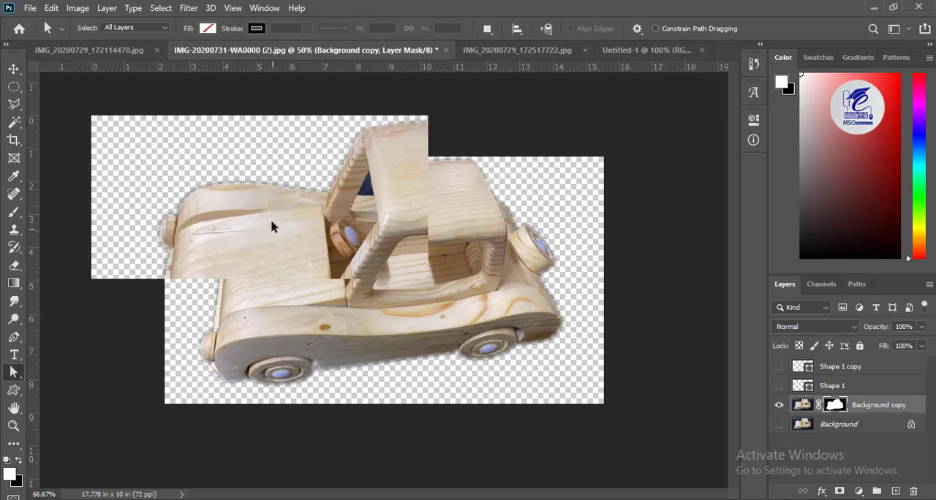
drag(187, 173, 277, 203)
click(778, 367)
key(ctrl+z)
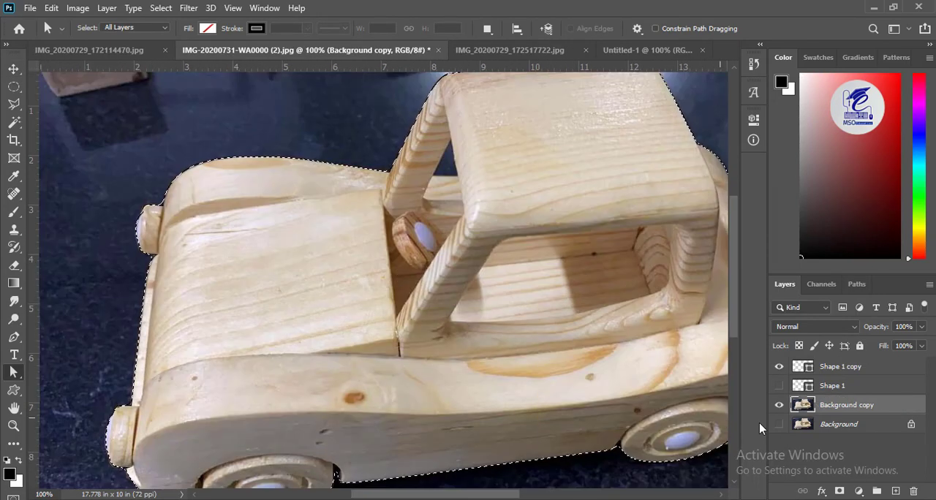
- Make a selection from the duplicated outline, mask the Background copy layer with it, and hide the outline layer
click(835, 369)
right_click(141, 323)
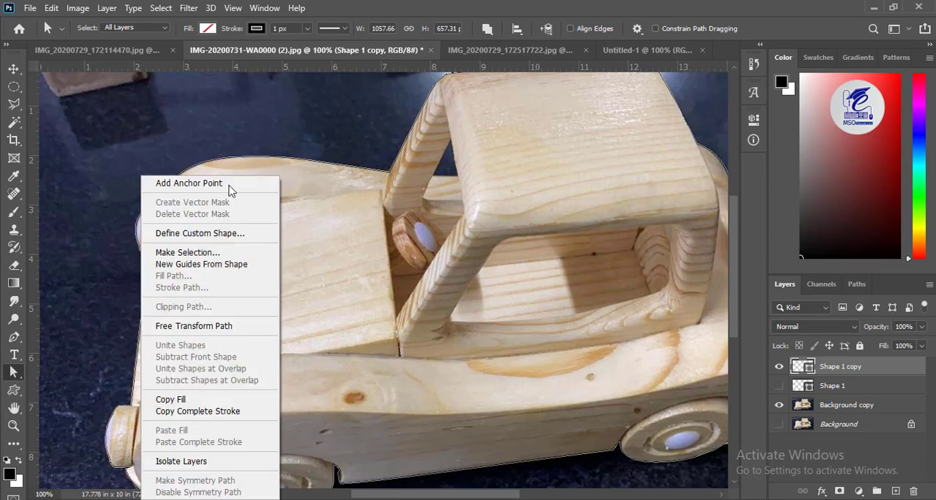
click(175, 250)
click(538, 123)
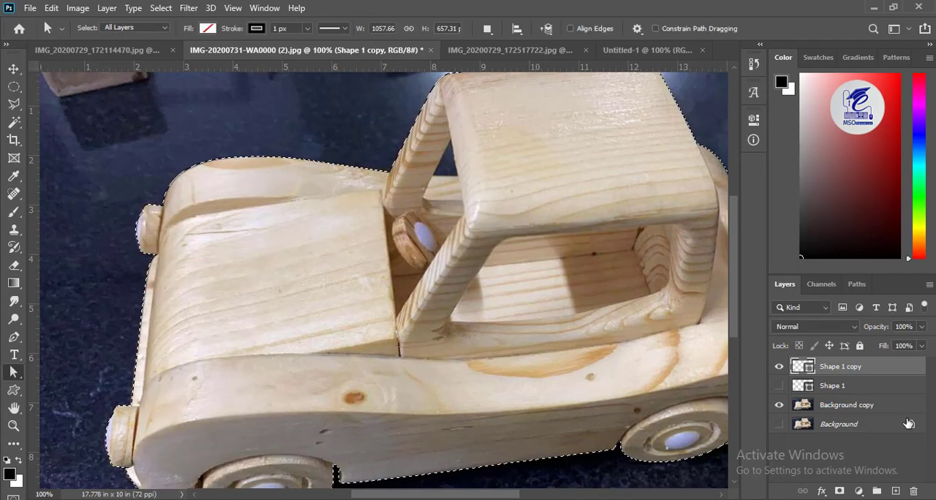
click(846, 405)
click(839, 490)
click(778, 367)
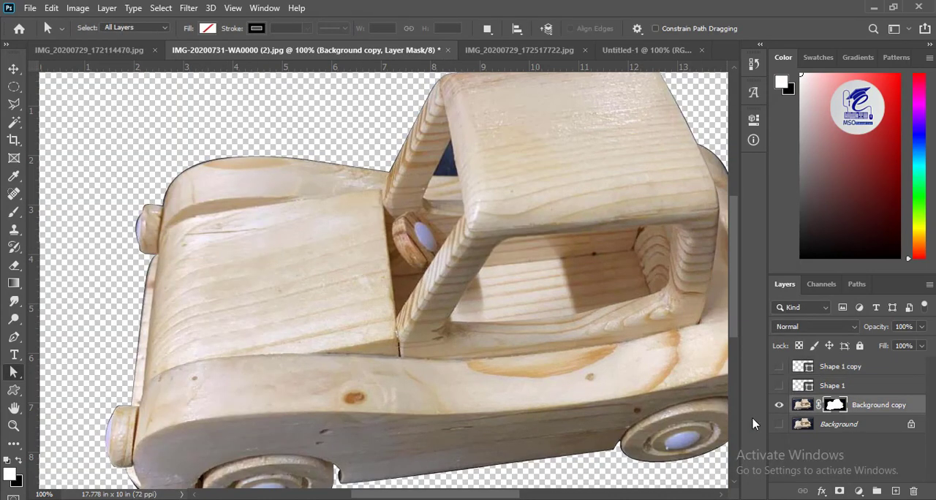
- Try moving the masked car across the canvas and undo the move
key(ctrl+minus)
key(ctrl+minus)
click(14, 69)
drag(307, 271, 329, 292)
key(ctrl+z)
- Show the duplicated outline layer and scale it down slightly to 99.37% with Free Transform
key(ctrl+plus)
key(ctrl+plus)
key(ctrl+plus)
drag(209, 292, 355, 301)
click(825, 372)
click(779, 366)
key(ctrl+t)
key(ctrl+minus)
key(ctrl+minus)
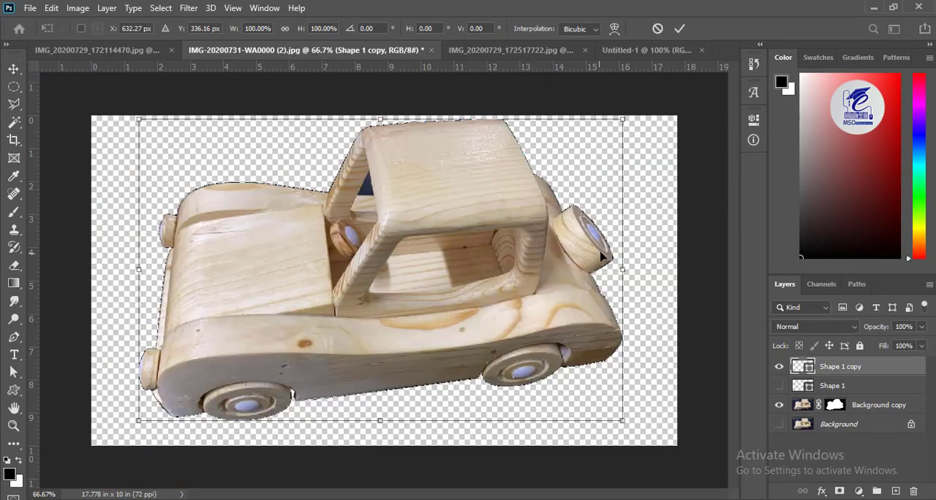
drag(619, 120, 618, 122)
- Fine-tune the outline's scale to 99.84% against the car's edges and apply the transform
key(ctrl+plus)
key(ctrl+plus)
scroll(459, 301, up, 5)
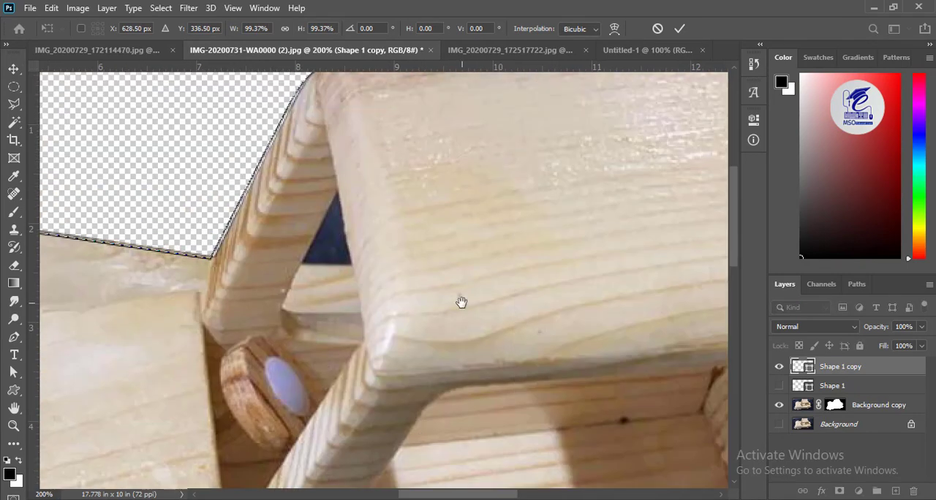
drag(686, 397, 210, 328)
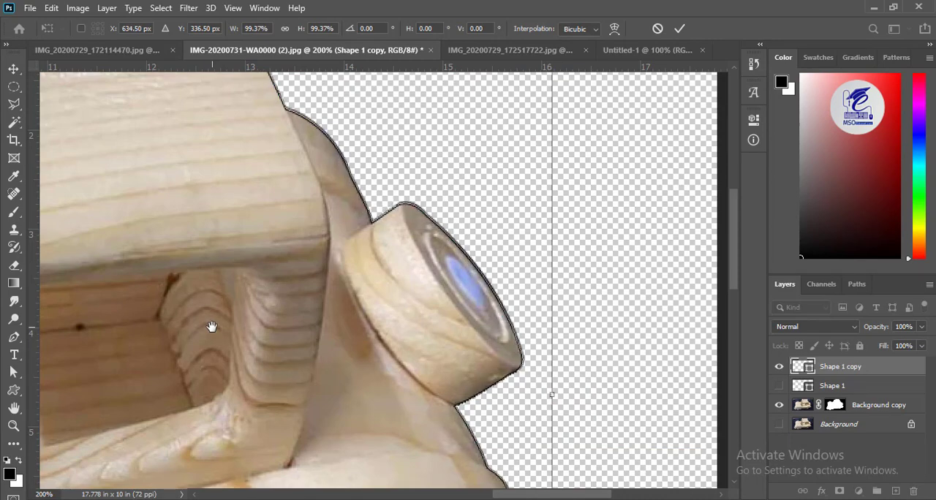
drag(127, 355, 504, 109)
drag(263, 455, 257, 456)
scroll(422, 431, up, 12)
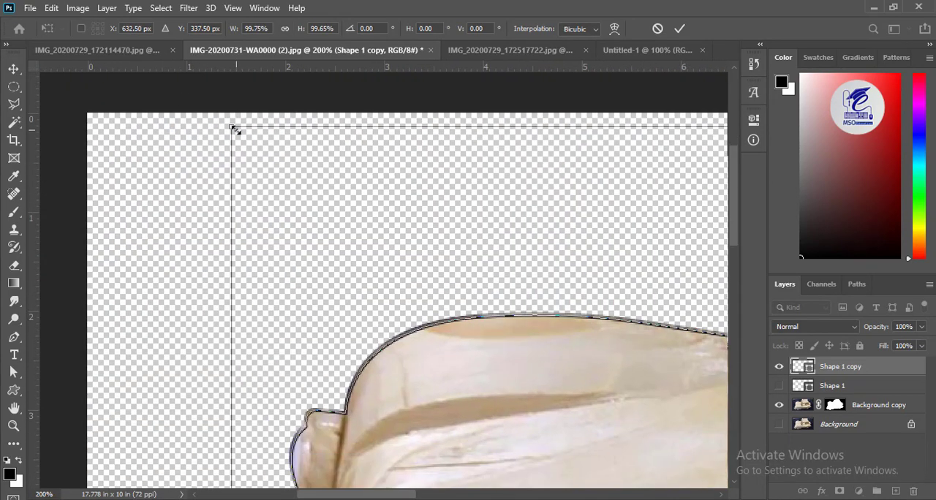
drag(234, 129, 233, 128)
drag(575, 397, 333, 161)
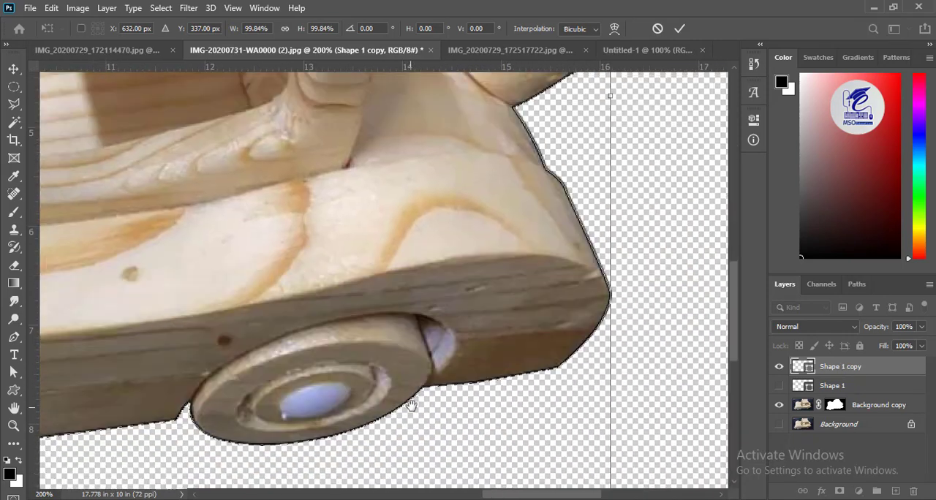
key(Return)
- Make a new selection from the resized outline on the Shape 1 copy layer
right_click(435, 231)
click(11, 333)
click(210, 293)
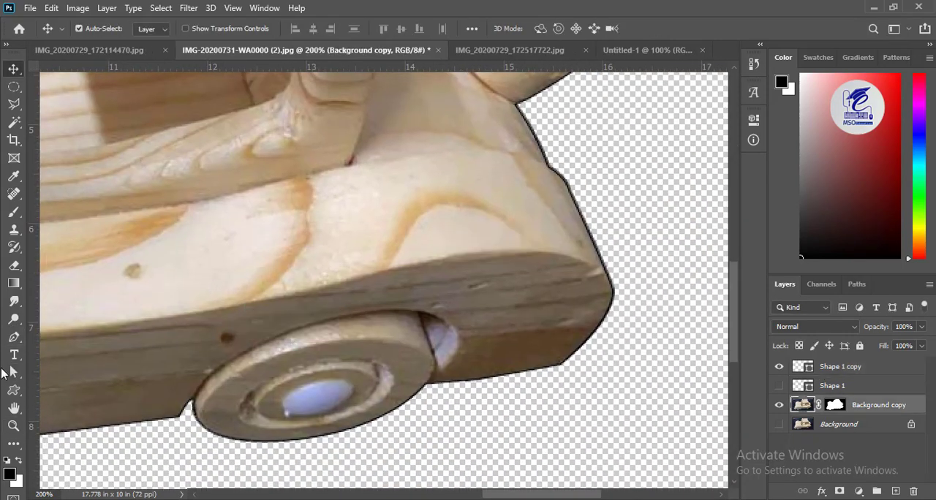
click(12, 372)
click(839, 367)
right_click(353, 374)
click(397, 134)
click(539, 125)
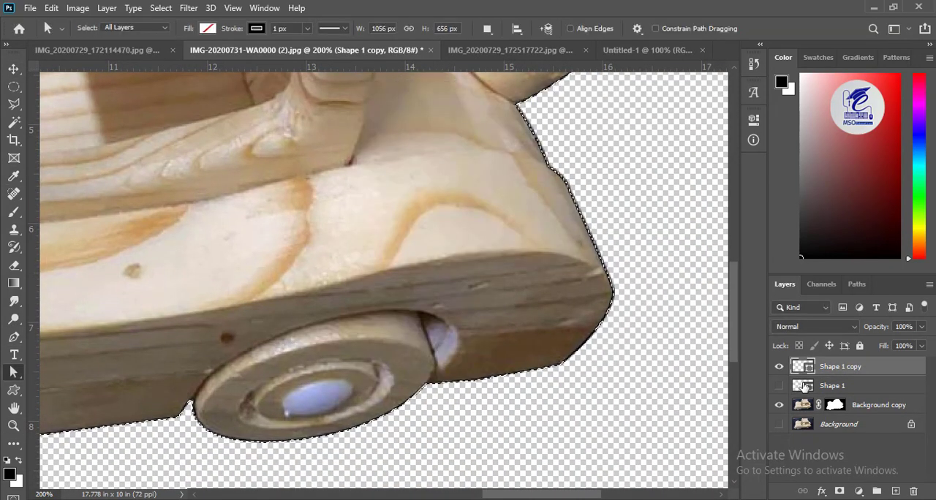
- Try to add another mask to the Background copy layer and undo it
click(811, 408)
click(834, 404)
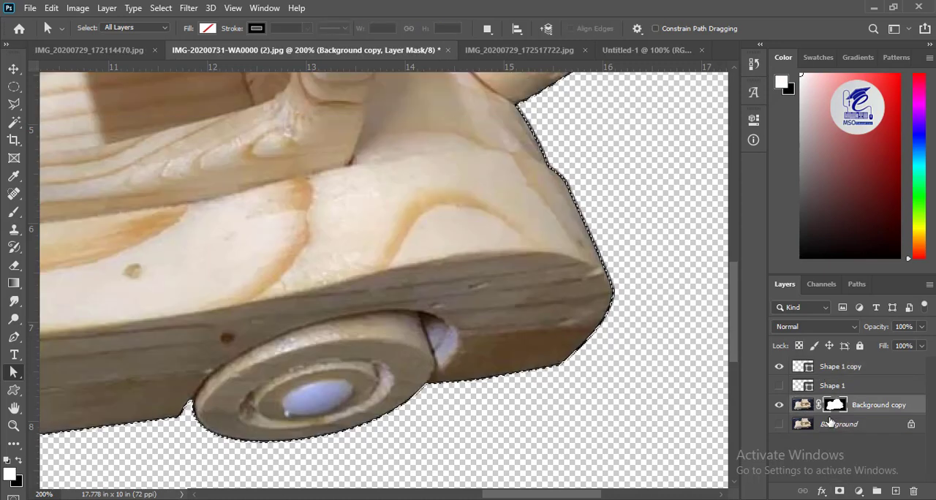
click(839, 492)
key(ctrl+z)
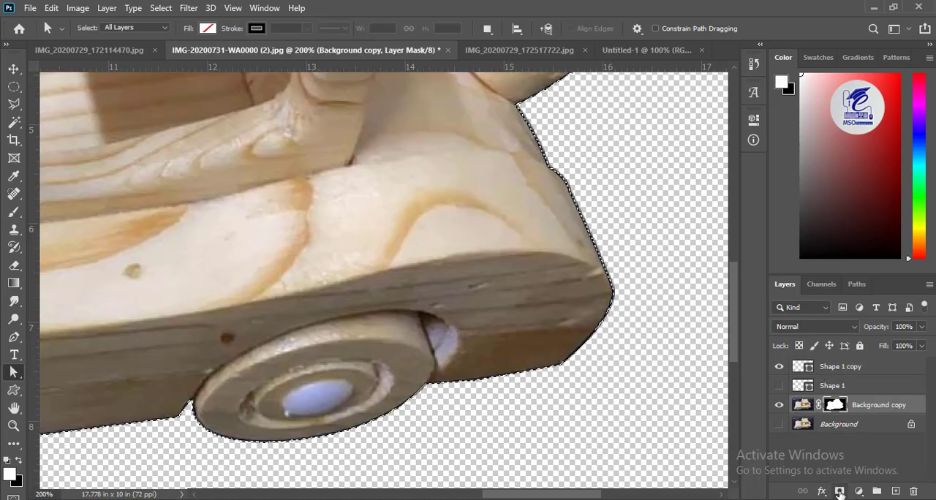
- Invert the selection made from the resized outline, keeping the Background copy layer's mask active
right_click(598, 310)
click(13, 86)
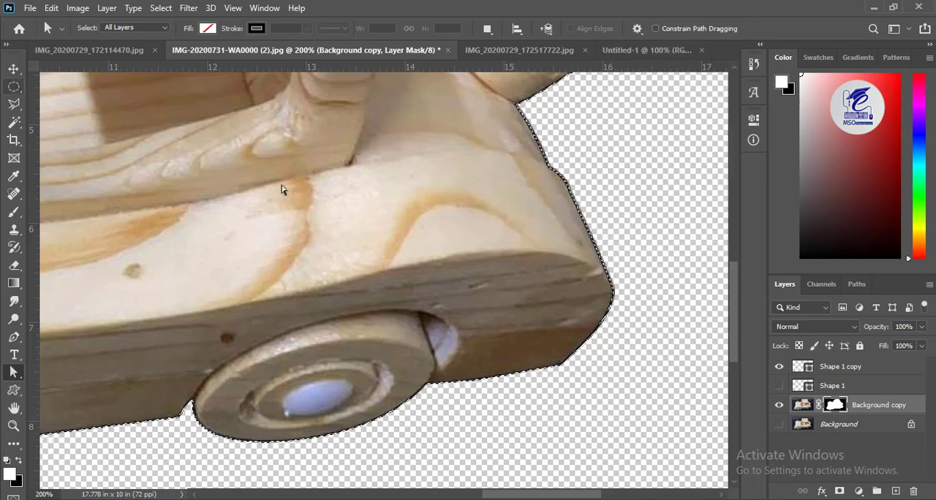
right_click(427, 219)
click(469, 238)
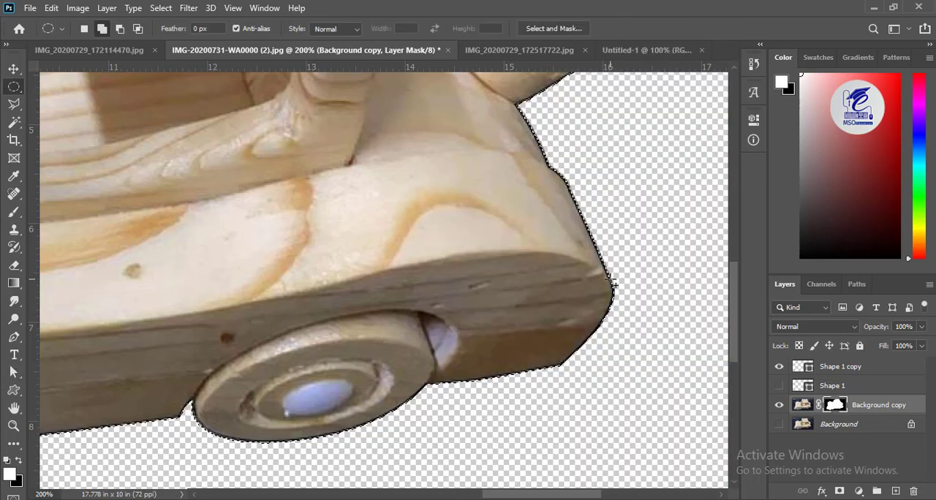
- Select the dark triangular gap beside the front window post with the Polygonal Lasso, remove it through the mask, and deselect
drag(349, 257, 315, 315)
key(ctrl+minus)
key(ctrl+minus)
key(ctrl+plus)
key(ctrl+plus)
key(ctrl+plus)
mouse_move(317, 117)
mouse_down()
mouse_move(317, 285)
mouse_move(302, 339)
mouse_up()
key(l)
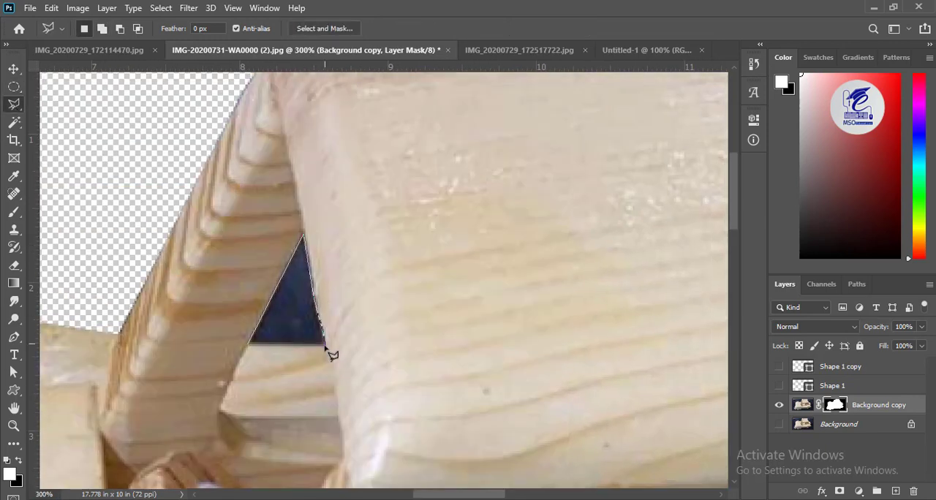
click(250, 344)
key(Delete)
key(ctrl+d)
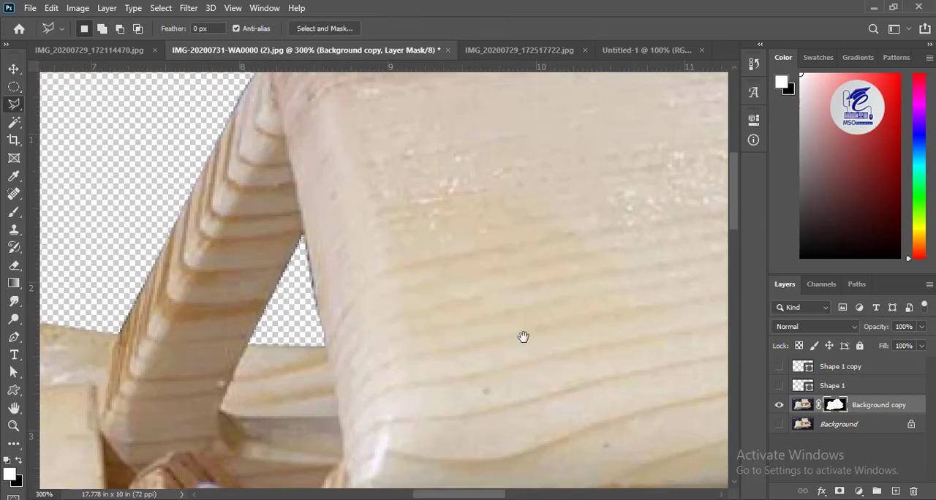
- Brush black on the mask along the window post and the hood's upper edge, enlarging the brush to 8 px
mouse_move(524, 337)
mouse_down()
mouse_move(220, 265)
mouse_move(280, 270)
mouse_move(266, 339)
mouse_move(315, 316)
mouse_up()
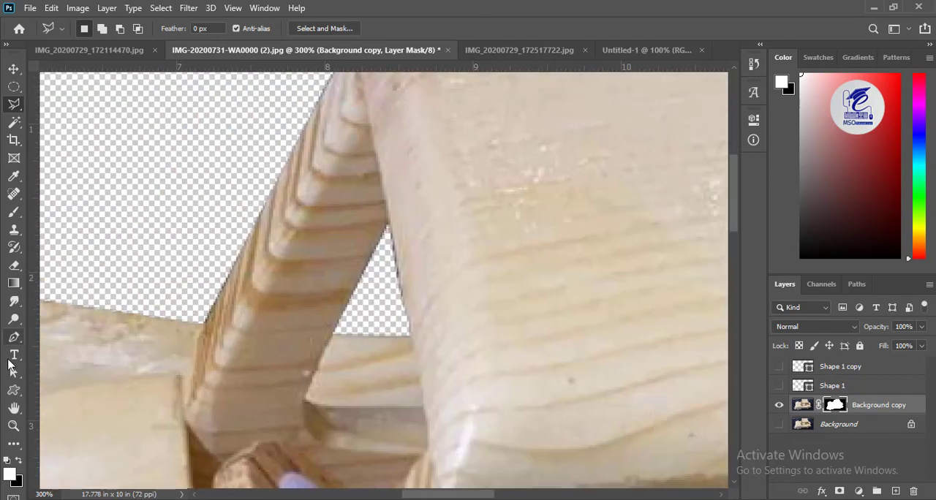
key(b)
key(x)
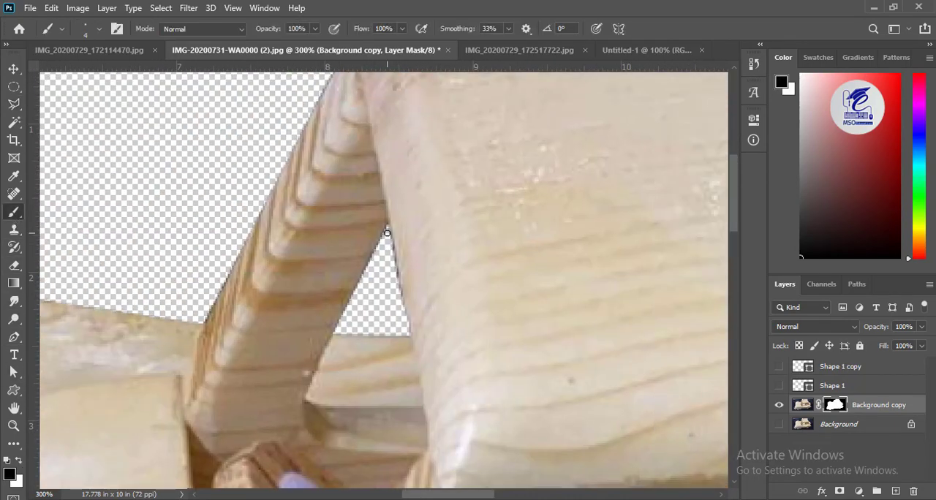
drag(154, 289, 310, 298)
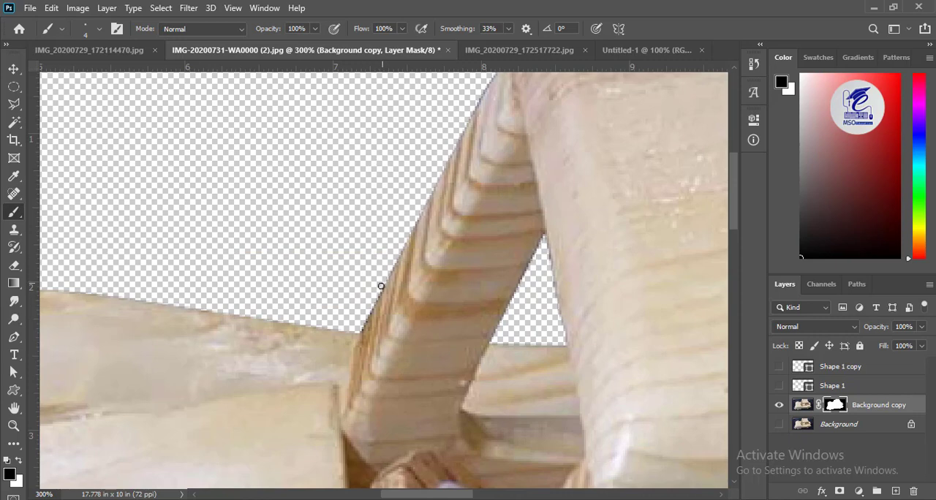
mouse_move(57, 214)
mouse_down()
mouse_move(538, 203)
mouse_move(542, 175)
mouse_up()
key(bracketright)
key(bracketright)
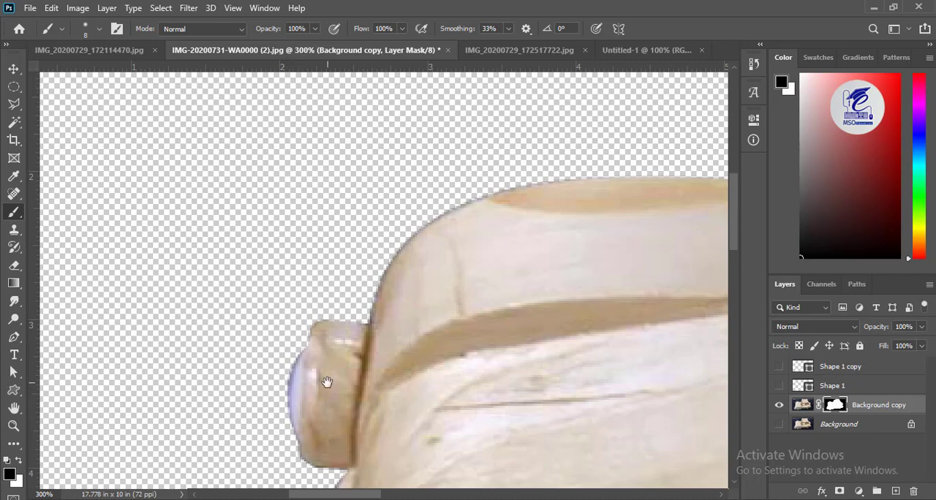
- Lasso the dark fringe along the car's front edge between the headlights, fill it with black on the mask, and deselect
drag(326, 382, 298, 51)
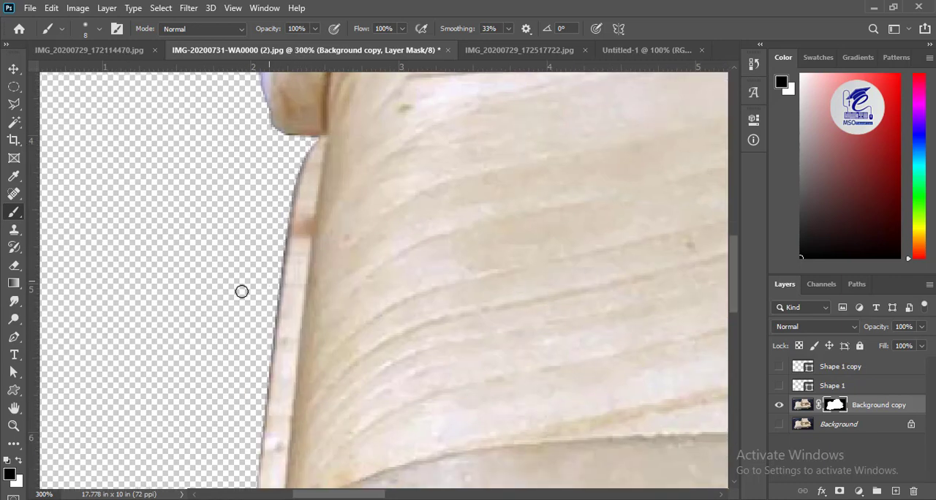
key(l)
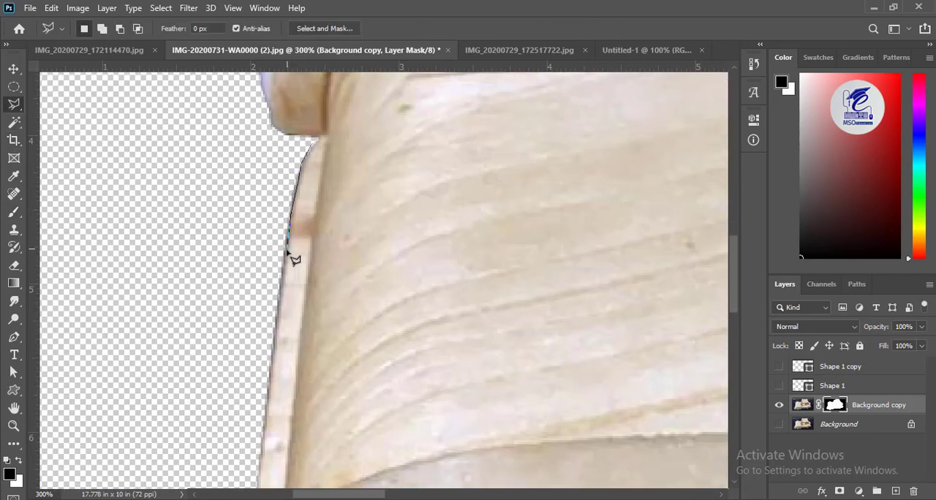
drag(278, 314, 231, 92)
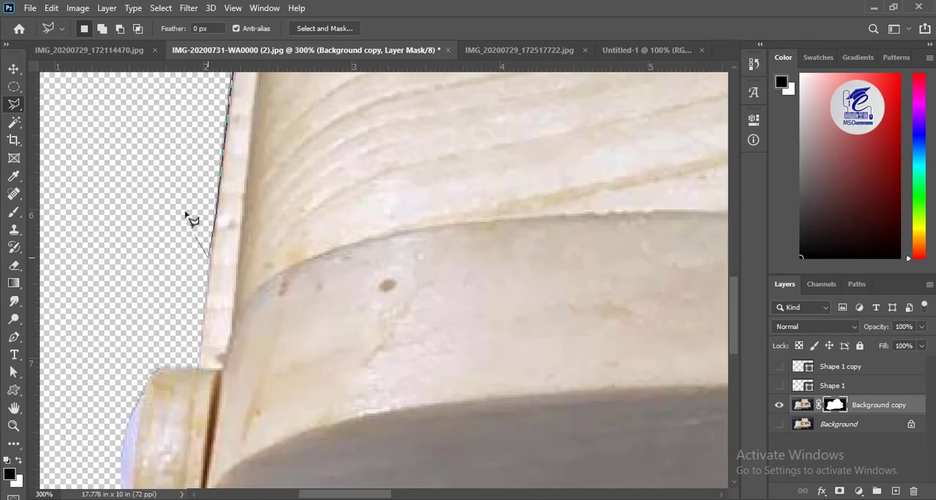
scroll(186, 214, up, 5)
click(210, 208)
click(246, 155)
click(265, 151)
key(ctrl+Delete)
key(alt+Delete)
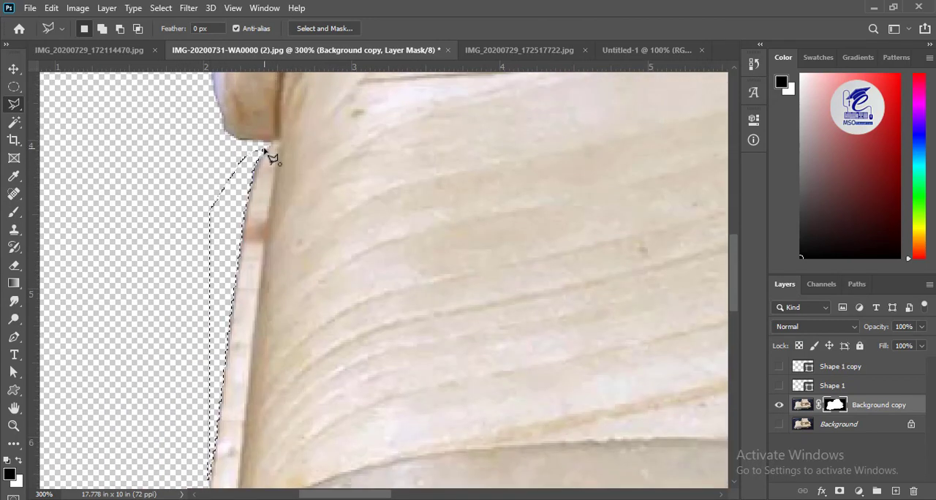
key(ctrl+d)
- Brush black on the mask over the dark edge in the notch behind the front wheel
mouse_move(312, 426)
mouse_down()
mouse_move(324, 273)
mouse_move(332, 361)
mouse_up()
click(12, 215)
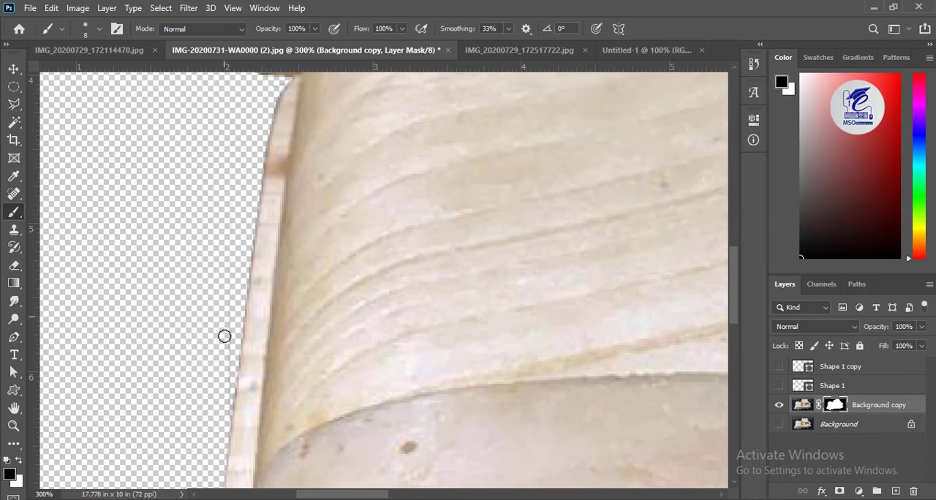
scroll(225, 336, down, 10)
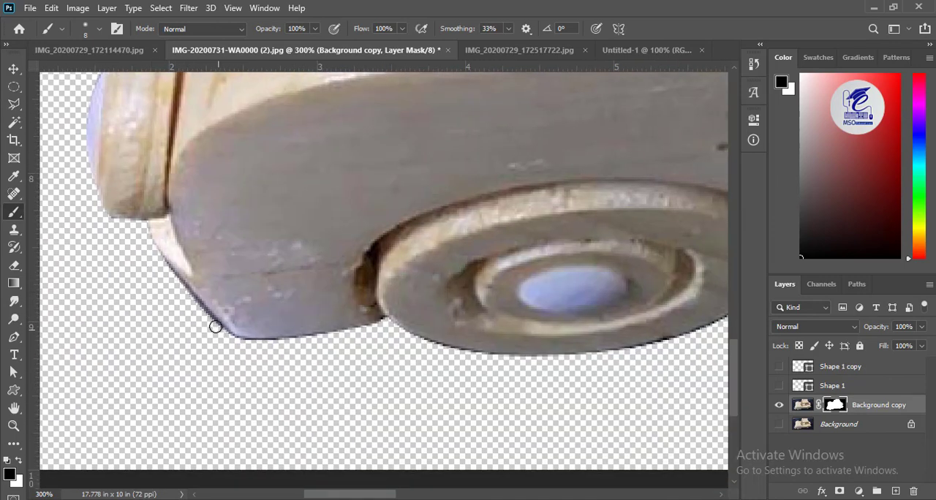
scroll(203, 297, right, 7)
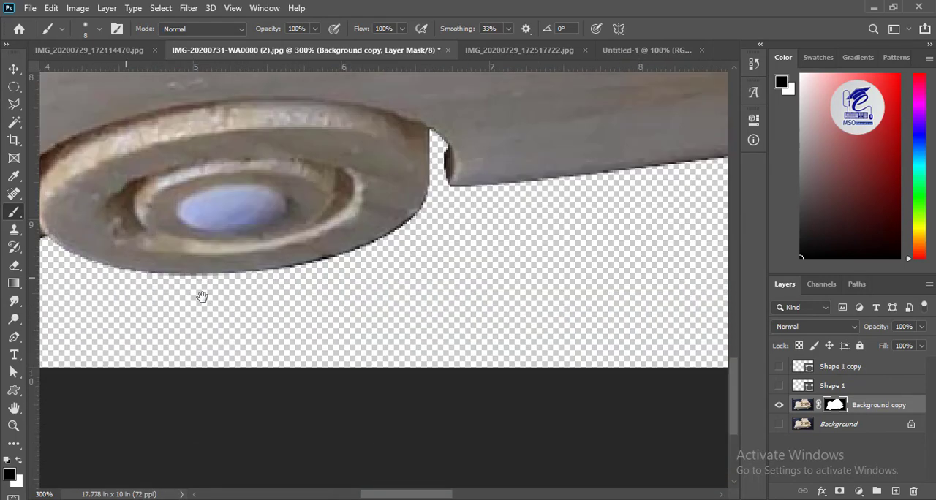
scroll(320, 209, down, 2)
drag(356, 130, 358, 162)
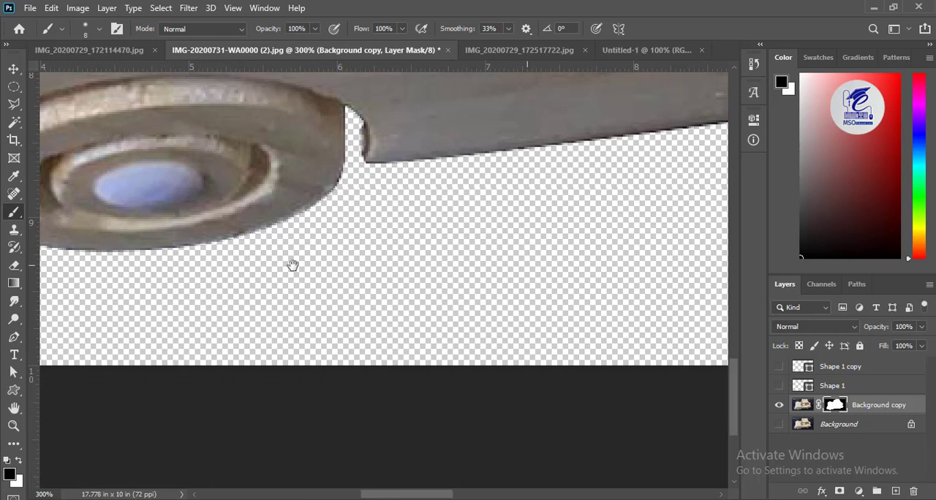
- Brush black on the mask in the gap ahead of the rear wheel and along that wheel's lower edge
drag(643, 263, 408, 290)
click(220, 185)
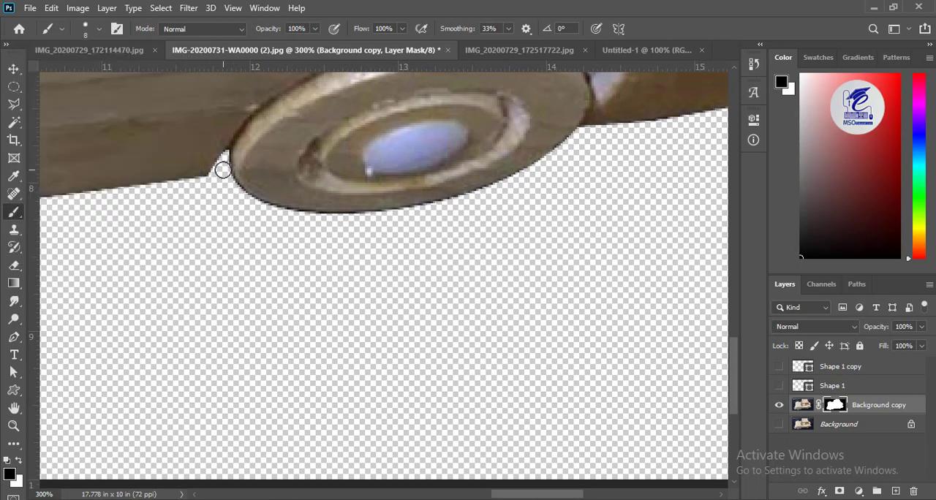
mouse_move(247, 204)
mouse_down()
mouse_move(317, 217)
mouse_move(362, 214)
mouse_up()
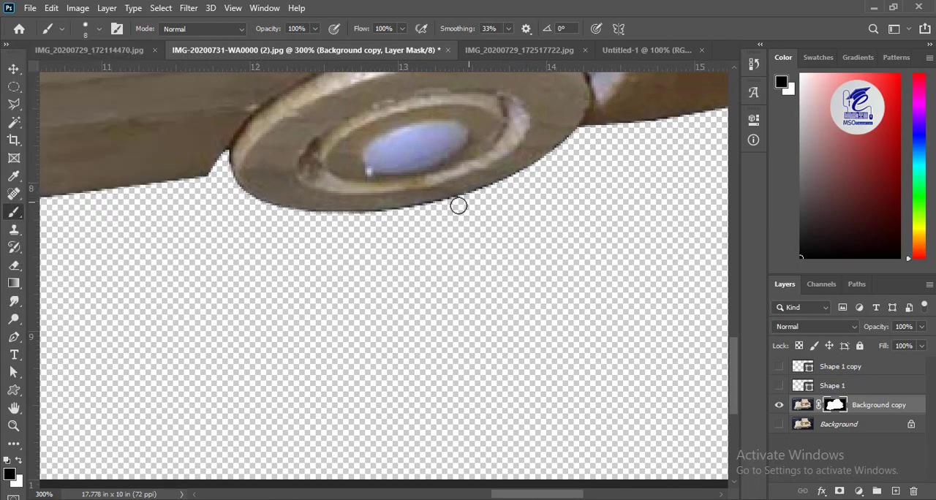
- Activate the Background copy layer's image instead of its mask and make the Background layer visible
drag(720, 178, 398, 460)
drag(341, 293, 592, 318)
key(ctrl+minus)
key(ctrl+minus)
drag(274, 180, 651, 175)
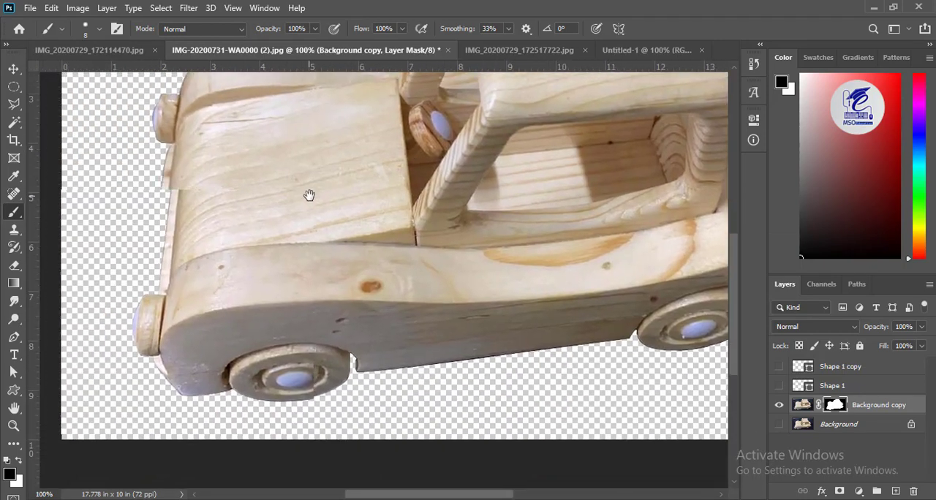
drag(309, 195, 387, 225)
click(802, 404)
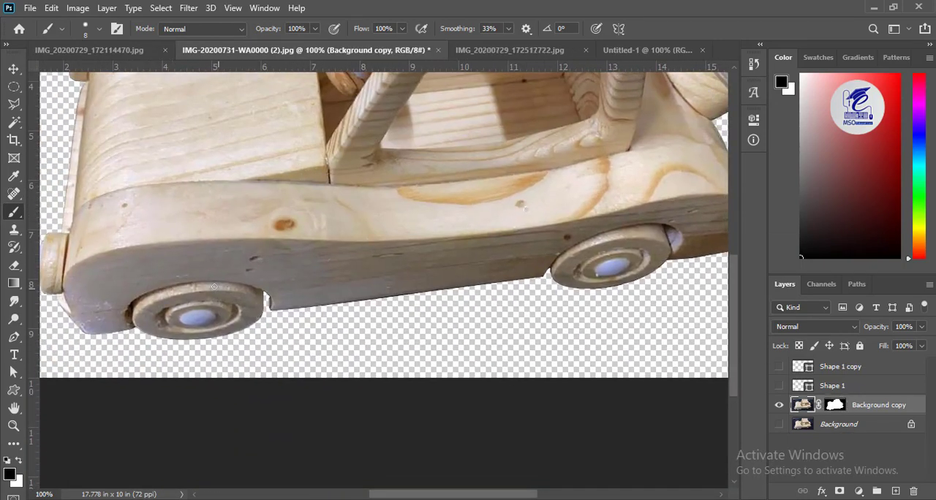
key(v)
drag(75, 322, 175, 304)
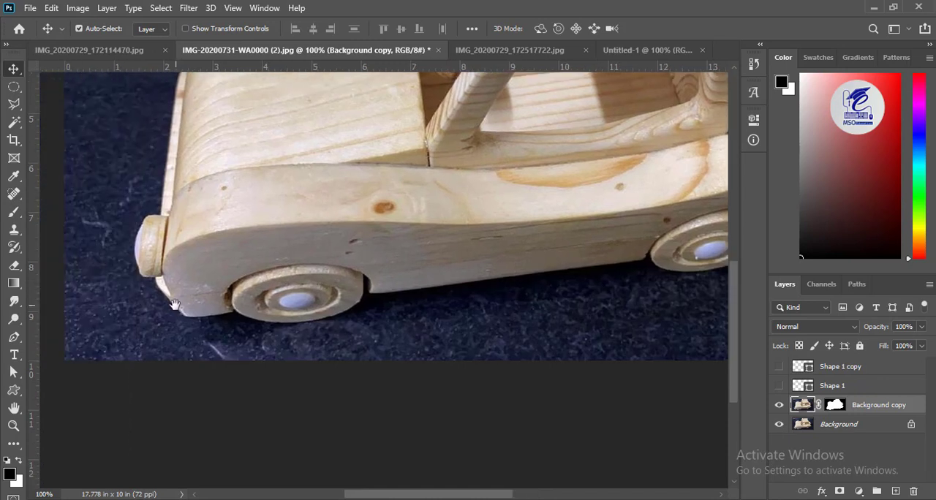
click(13, 337)
click(176, 307)
click(199, 323)
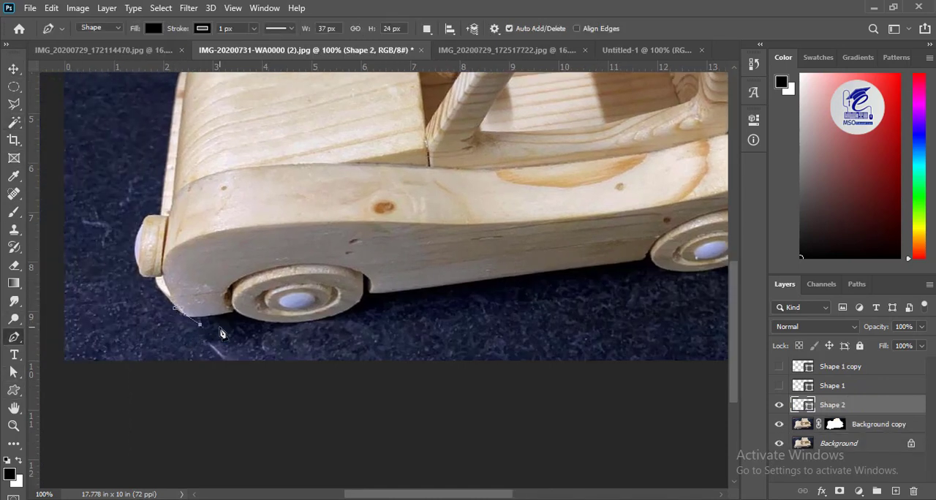
click(221, 331)
click(253, 331)
click(275, 328)
click(339, 321)
click(371, 311)
click(402, 307)
click(444, 298)
key(Delete)
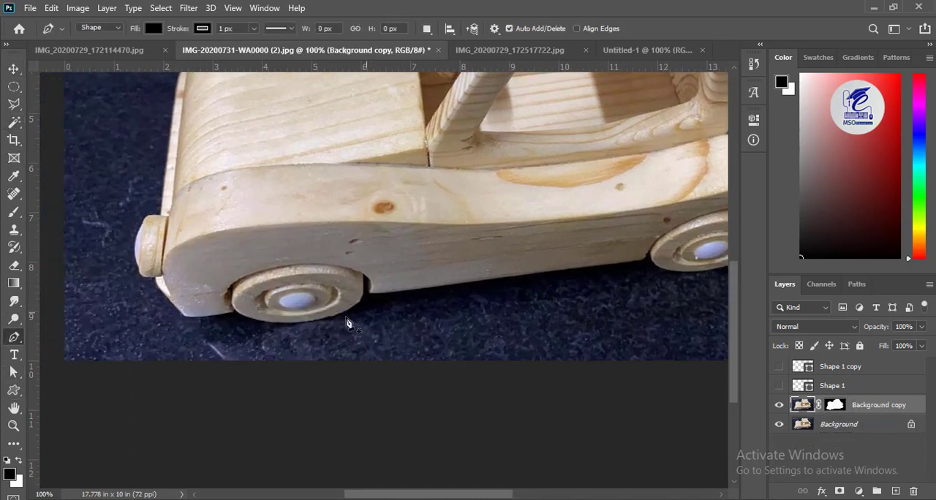
- Start a black Pen tool shape that traces just below the front wheel and along the car's underside toward the rear wheel
click(208, 320)
click(218, 323)
click(247, 327)
click(271, 326)
click(299, 323)
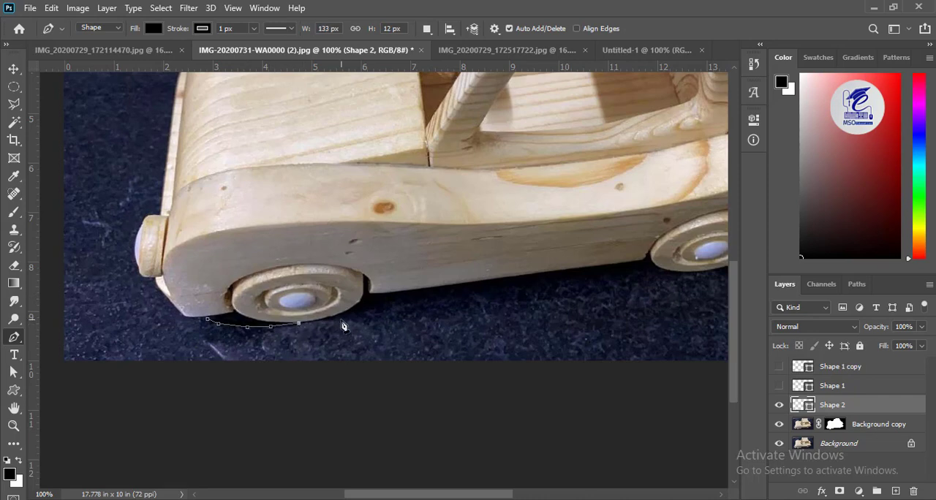
click(333, 319)
click(366, 313)
click(381, 308)
click(644, 270)
- Continue the black shape below the rear wheel and around the car's tail, bringing it back across the body
key(space)
drag(645, 270, 353, 257)
click(392, 263)
click(461, 248)
click(479, 239)
key(space)
drag(548, 227, 414, 346)
click(414, 345)
click(434, 308)
click(402, 237)
click(421, 229)
click(415, 197)
key(space)
drag(414, 203, 278, 202)
- Group and merge the black shape into one pixel layer and apply a Gaussian Blur with a 41.5-pixel radius
key(ctrl+g)
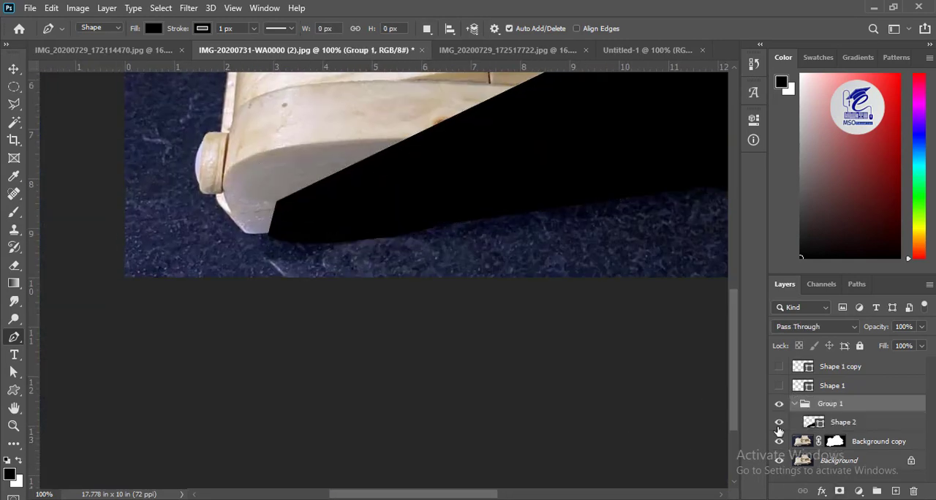
key(ctrl+e)
key(ctrl+minus)
key(ctrl+minus)
click(188, 8)
mouse_move(197, 163)
click(394, 216)
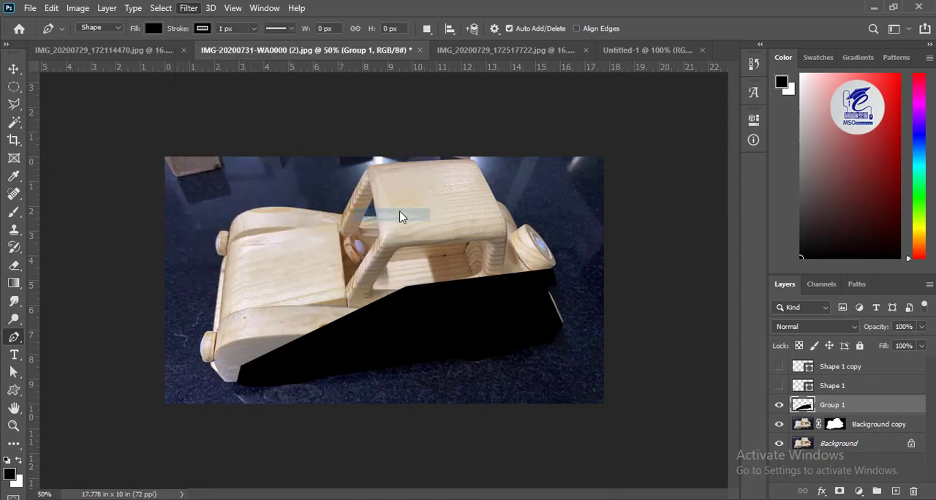
drag(660, 330, 682, 335)
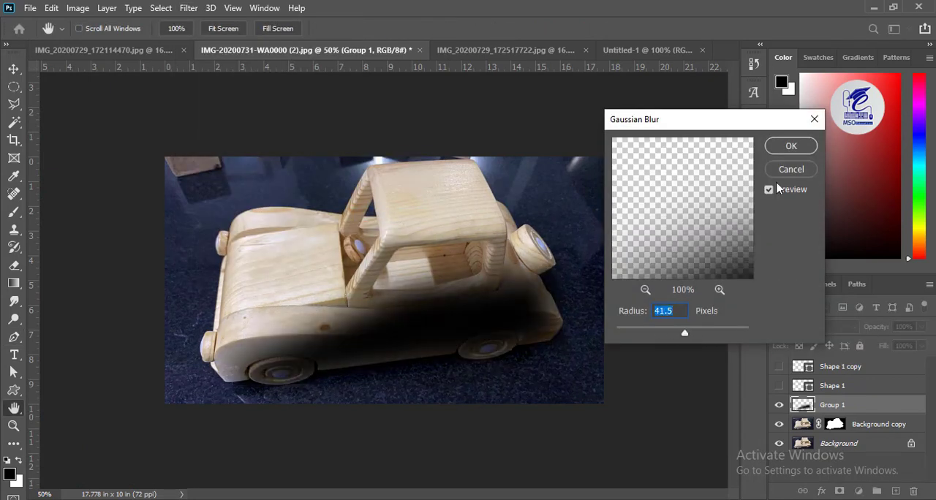
click(790, 146)
- Move the blurred shadow layer below the Background copy layer and hide the Background layer
drag(826, 406, 826, 433)
click(778, 442)
- Select the car and shadow layers together and move them into the Untitled-1 document
ctrl+click(868, 410)
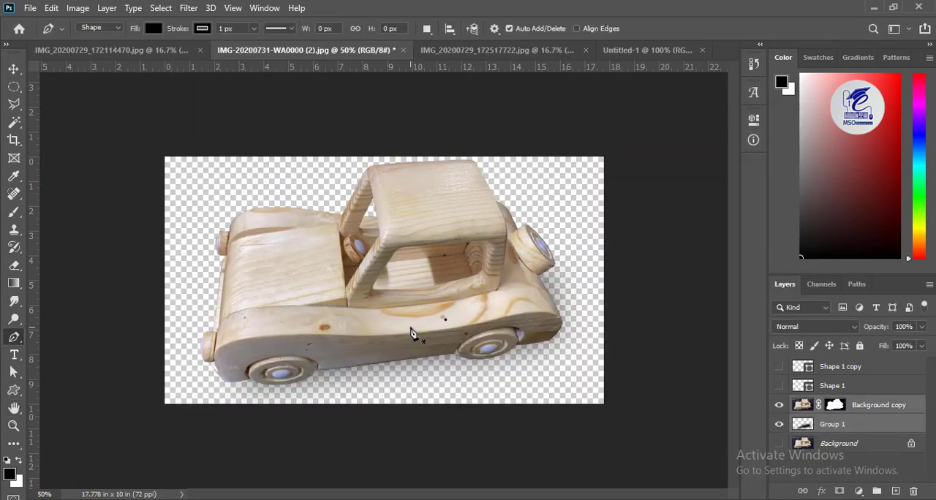
key(v)
drag(412, 328, 397, 270)
- Scale the car and shadow together to 42.19% and center them on the white canvas
key(ctrl+minus)
key(ctrl+minus)
key(ctrl+minus)
key(ctrl+t)
drag(249, 190, 456, 307)
drag(484, 339, 370, 287)
drag(427, 304, 441, 326)
drag(341, 255, 325, 249)
drag(369, 286, 365, 286)
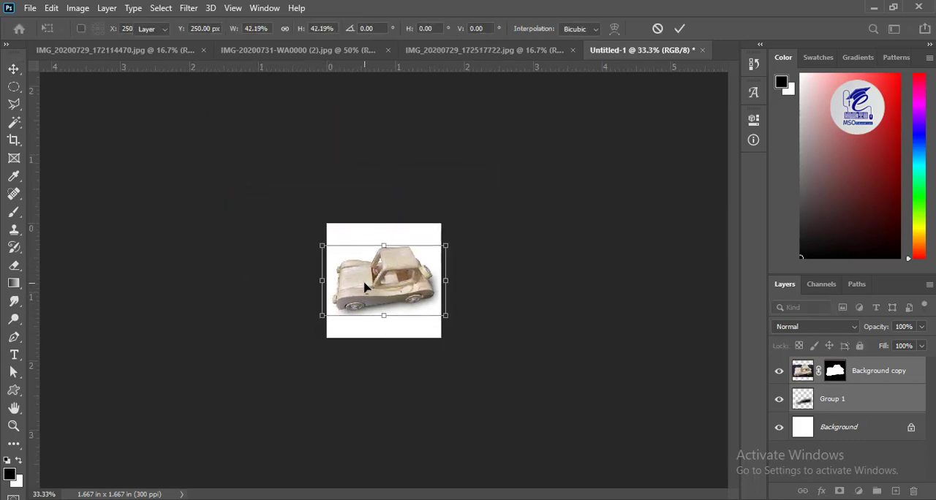
key(Return)
- Shrink the shadow layer with Free Transform and reposition it beneath the car
key(ctrl+plus)
key(ctrl+plus)
key(ctrl+plus)
ctrl+click(365, 384)
key(ctrl+t)
drag(232, 384, 280, 363)
drag(338, 345, 336, 371)
key(Return)
- Apply Auto Tone and Auto Color to the car's Background copy layer
click(400, 283)
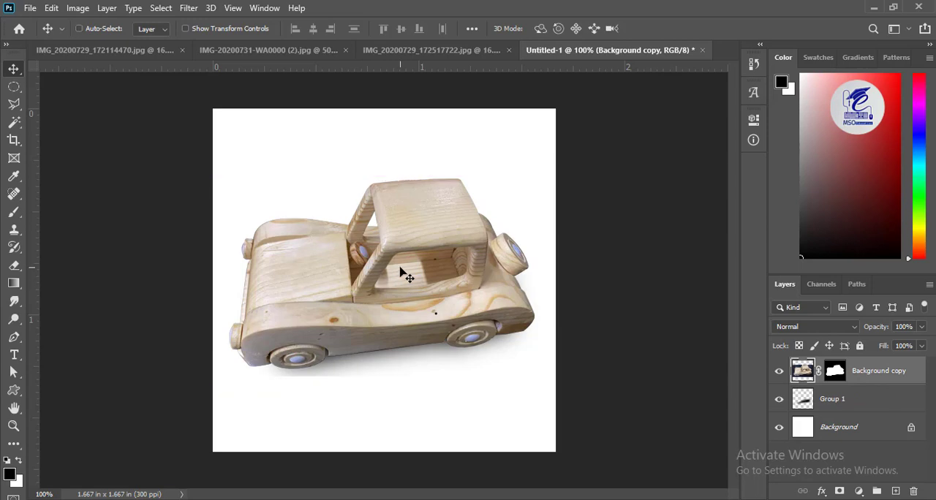
key(ctrl+shift+l)
key(ctrl+shift+b)
- Use Hue/Saturation on the car layer to shift the wood's colour slightly toward red
key(ctrl+plus)
key(ctrl+plus)
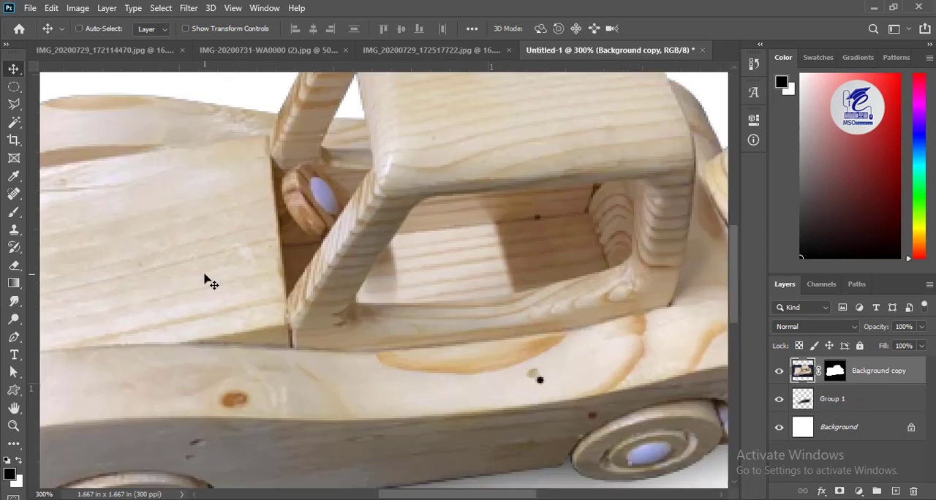
key(ctrl+minus)
click(160, 11)
mouse_move(188, 15)
mouse_move(77, 8)
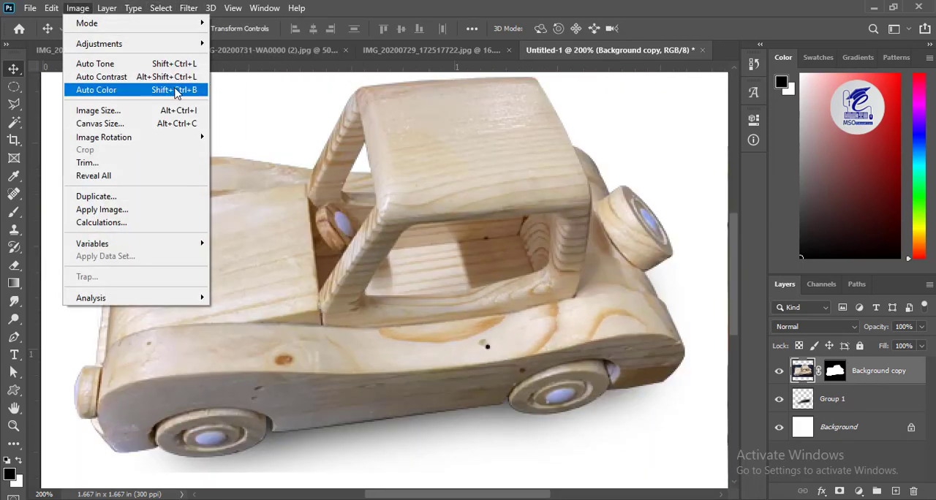
mouse_move(98, 43)
click(290, 116)
drag(395, 75, 695, 95)
drag(729, 258, 737, 258)
drag(729, 187, 722, 187)
key(Return)
- Apply Color Balance to the car with midtones at +11, -7, 0 and the shadows shifted slightly toward cyan
key(ctrl+0)
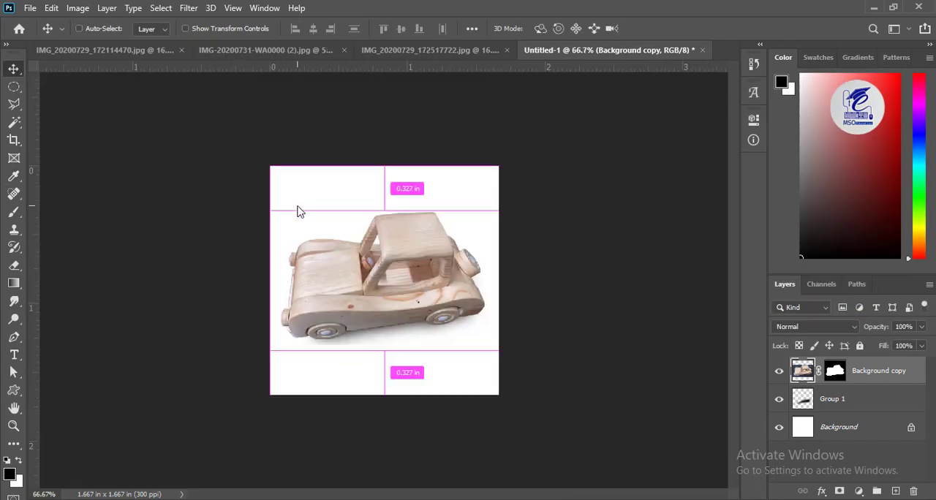
key(ctrl+b)
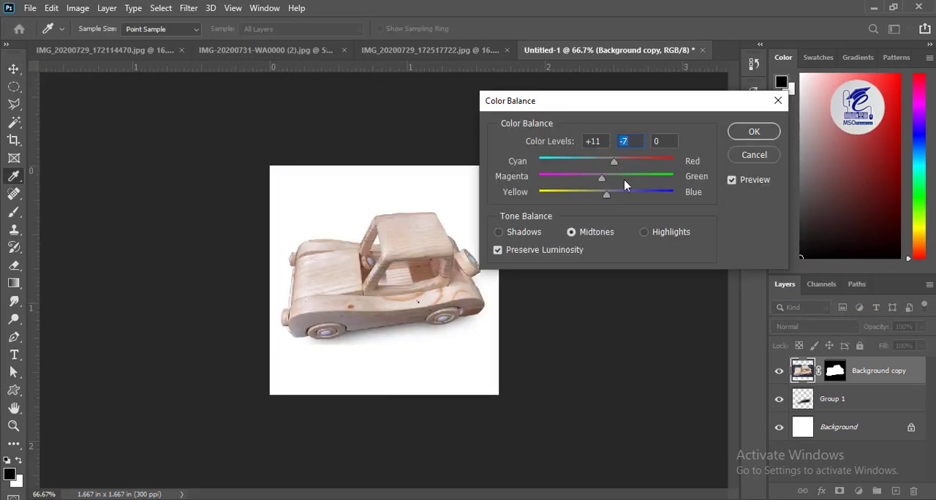
click(511, 232)
drag(606, 162, 601, 163)
click(598, 232)
click(647, 232)
click(733, 134)
- Remove the small brown knot on the car's side below the window with the Spot Healing Brush at 9 px
key(v)
key(ctrl+plus)
key(ctrl+plus)
key(ctrl+plus)
drag(514, 400, 421, 316)
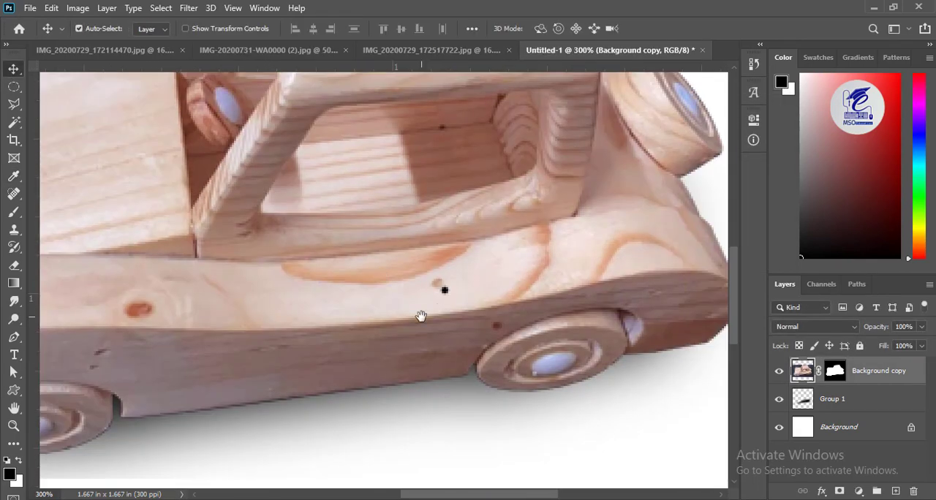
click(14, 193)
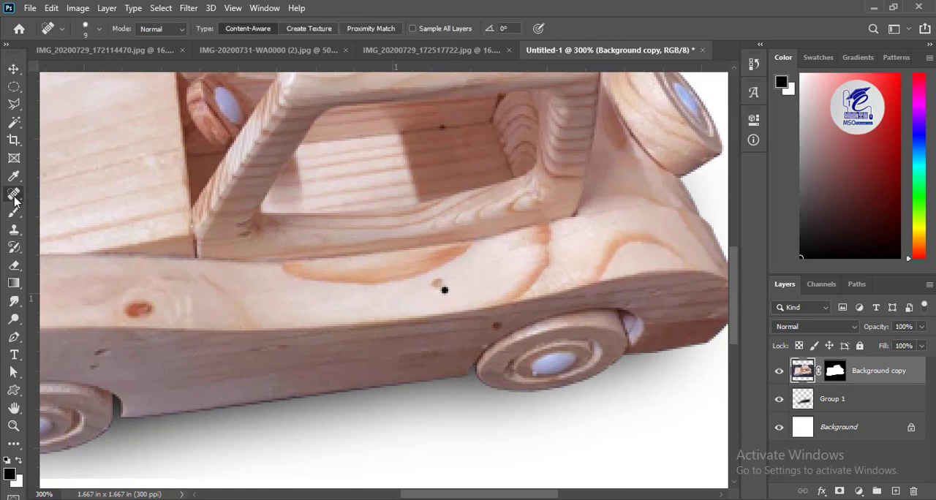
click(444, 284)
drag(92, 356, 401, 387)
drag(584, 375, 506, 261)
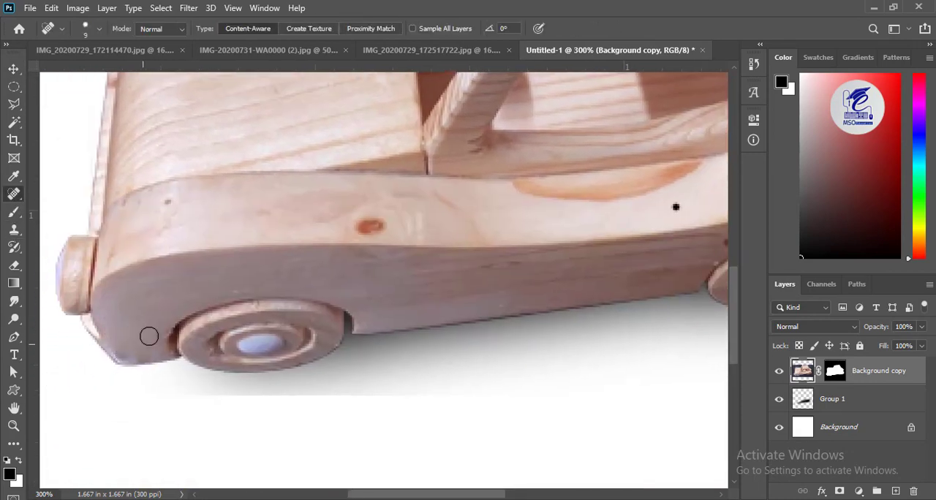
- Examine the car's body from front to rear at high zoom for remaining blemishes
scroll(354, 252, right, 5)
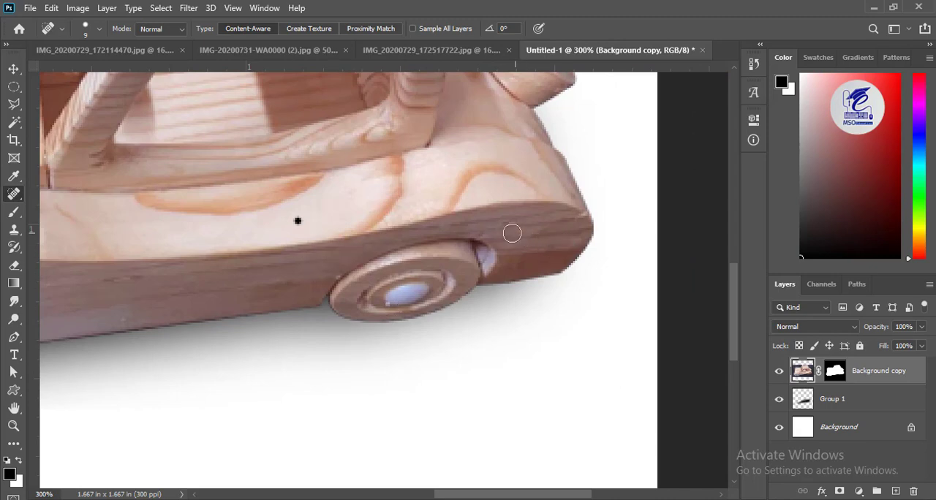
drag(270, 142, 353, 256)
drag(264, 279, 373, 290)
drag(64, 348, 303, 328)
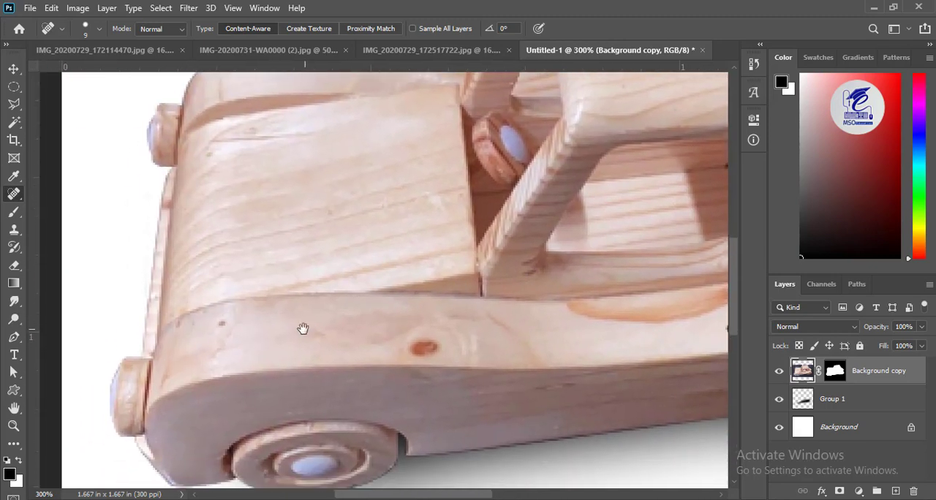
drag(232, 191, 236, 303)
drag(405, 279, 190, 255)
drag(568, 402, 321, 313)
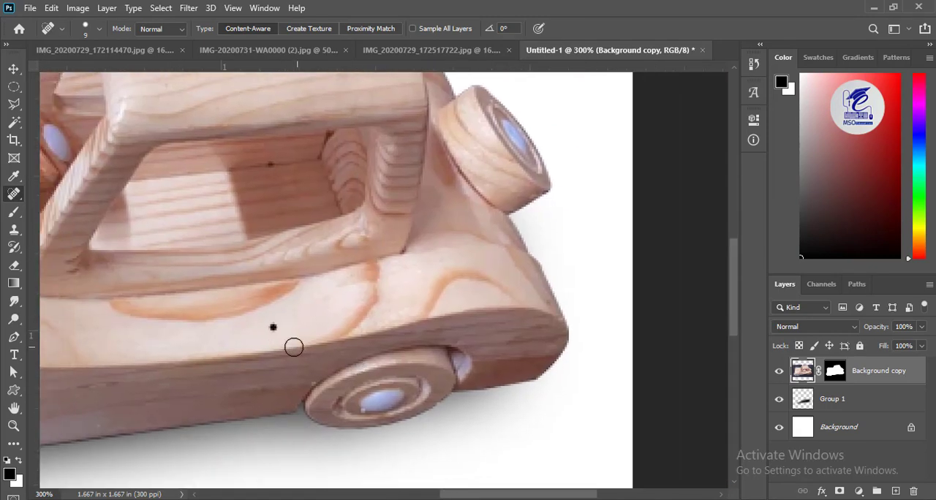
drag(168, 255, 301, 312)
drag(166, 376, 331, 329)
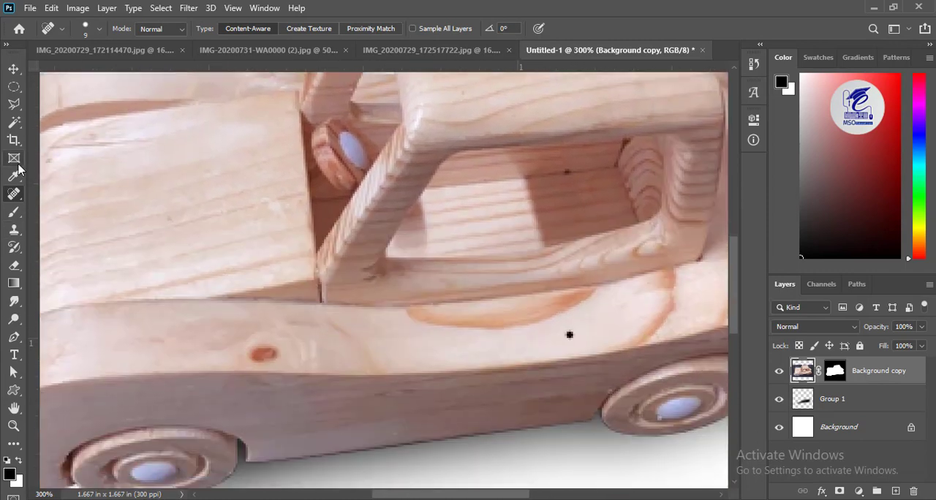
- Lasso each side of the dark joint at the front window post's base and retouch the wood inside with the 7 px Clone Stamp
key(ctrl+plus)
key(ctrl+plus)
key(ctrl+plus)
key(l)
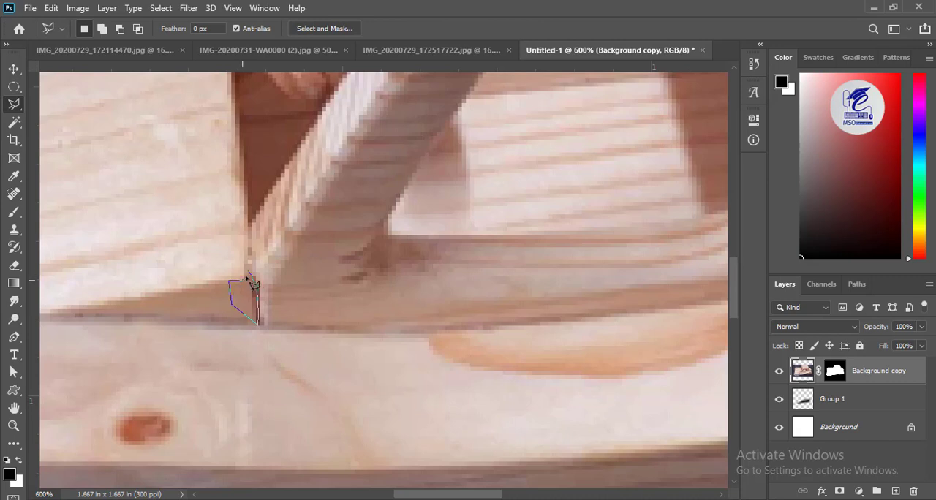
click(248, 276)
key(s)
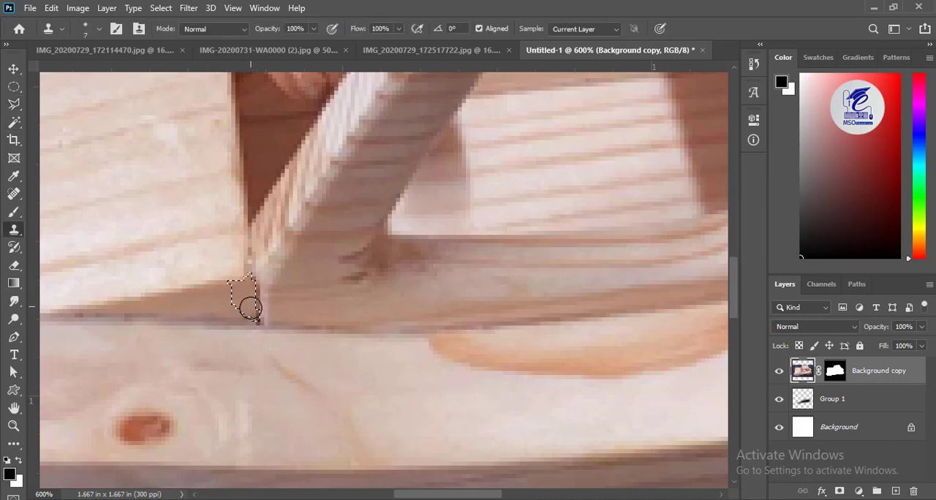
key(m)
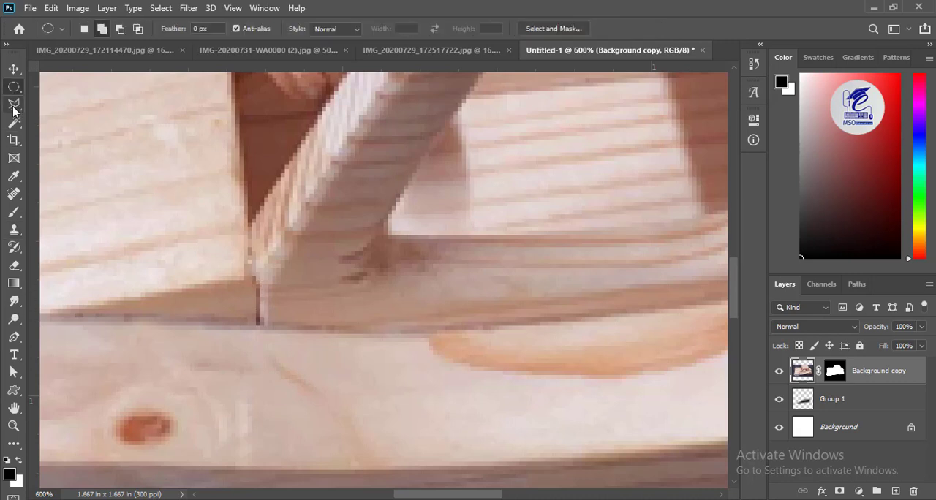
click(13, 107)
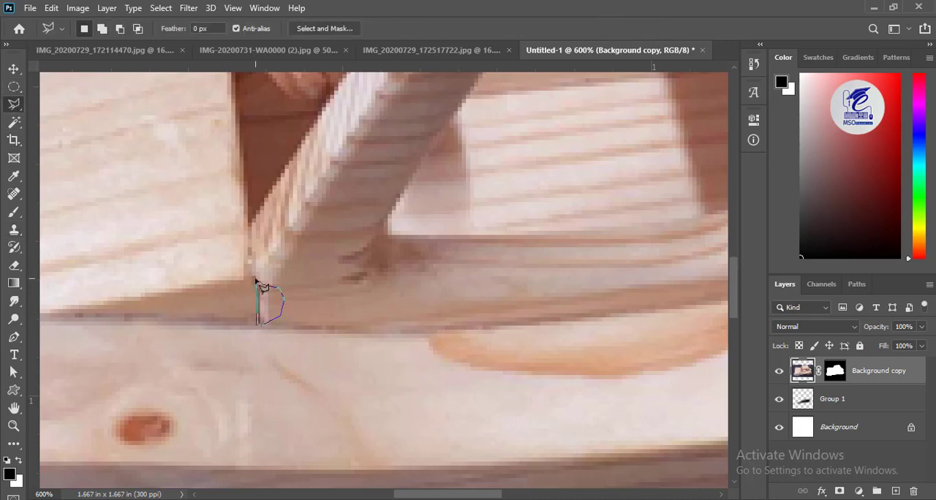
click(13, 229)
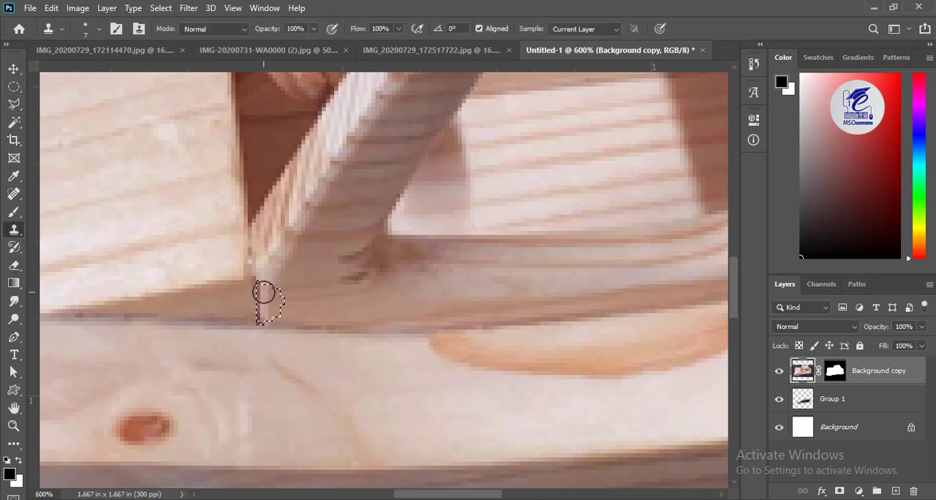
- Duplicate the retouched Background copy layer with its mask and hide the original Background copy
drag(170, 403, 123, 434)
key(ctrl+j)
click(779, 400)
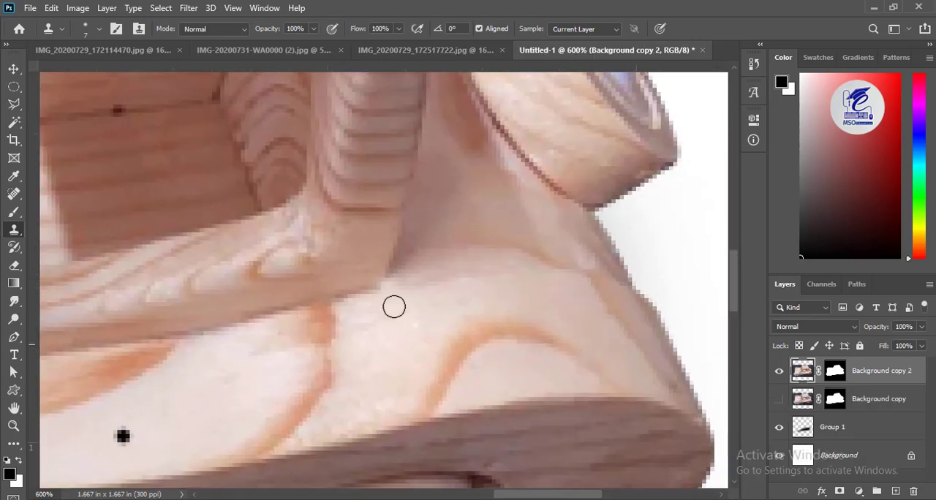
- Remove the dark spot on the wood inside the car's cabin with the 7 px Clone Stamp
drag(385, 322, 785, 371)
drag(560, 160, 560, 166)
alt+click(561, 166)
click(518, 168)
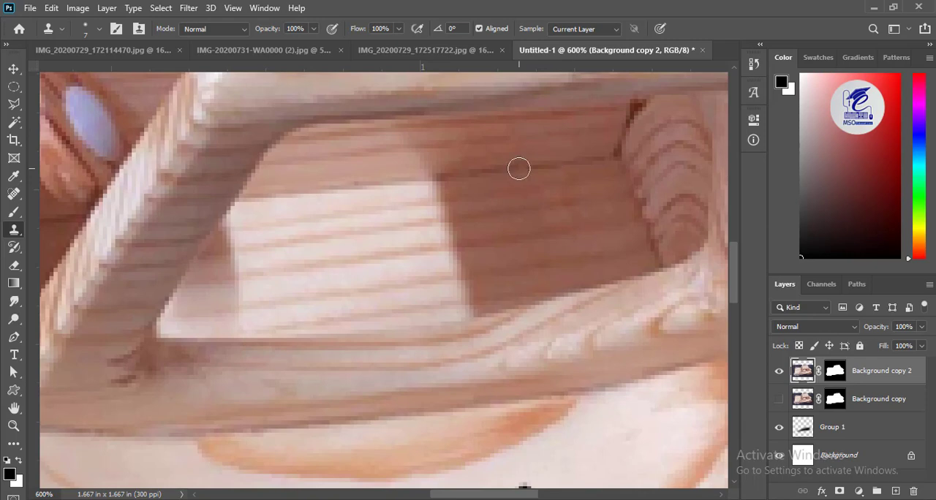
- Examine the cabin, hood, side and rear of the car at several magnifications for remaining blemishes
drag(307, 305, 693, 272)
drag(300, 334, 305, 288)
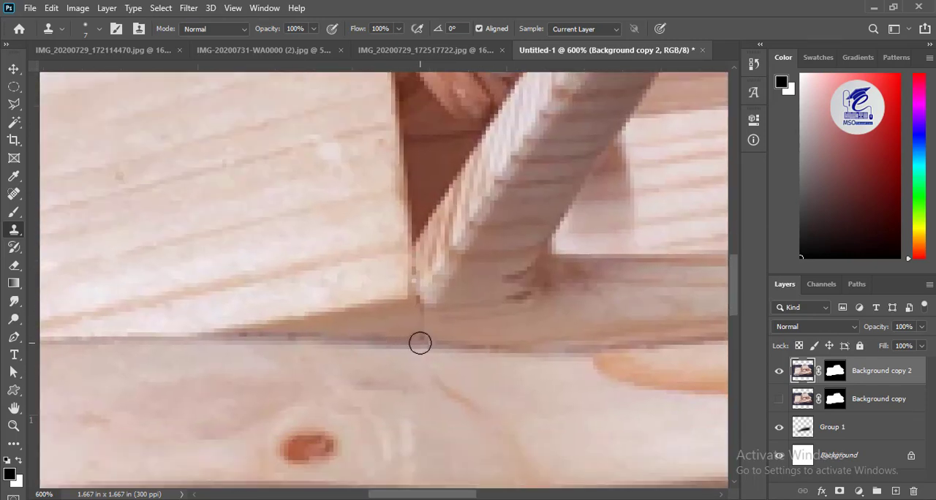
key(ctrl+minus)
key(ctrl+minus)
key(ctrl+minus)
key(ctrl+minus)
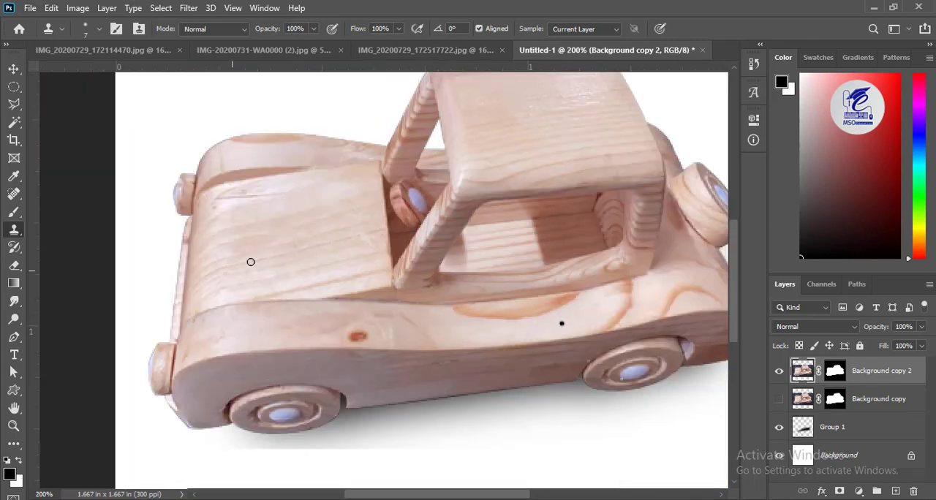
drag(431, 286, 280, 278)
drag(249, 344, 305, 343)
drag(196, 344, 236, 321)
drag(255, 179, 244, 248)
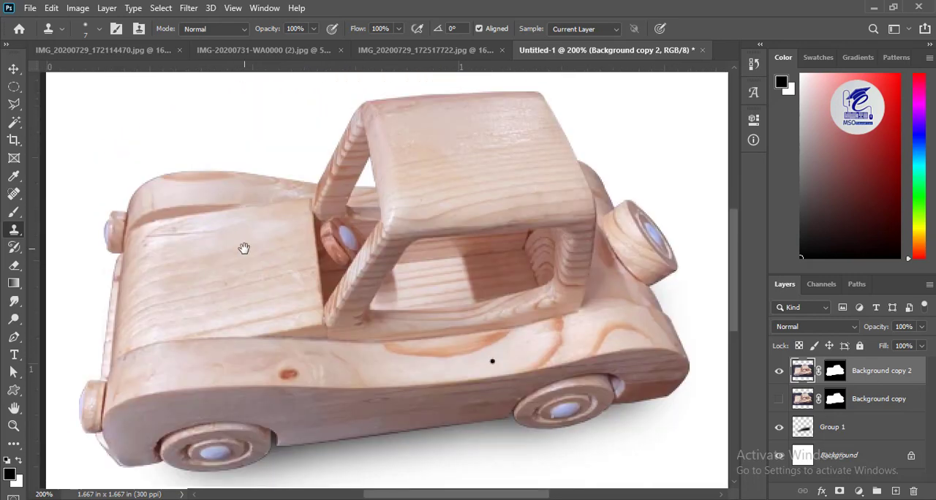
drag(290, 352, 227, 327)
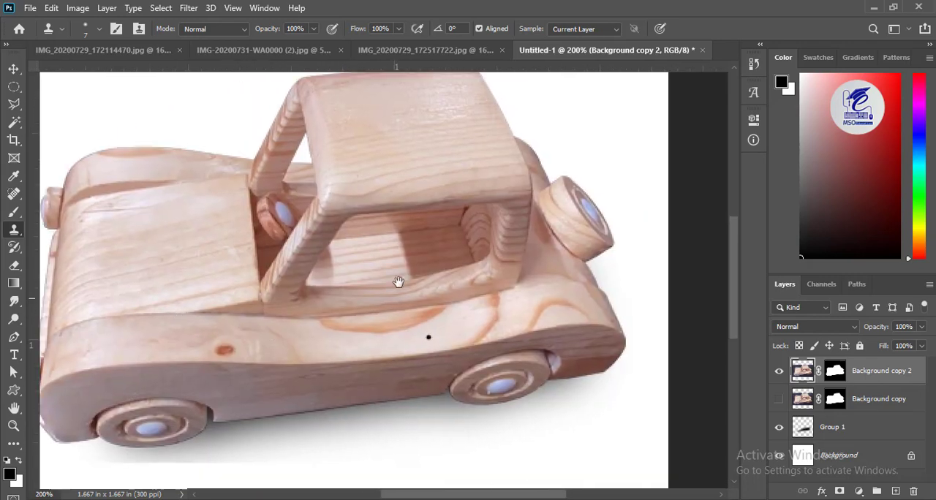
key(ctrl+plus)
key(ctrl+plus)
key(ctrl+plus)
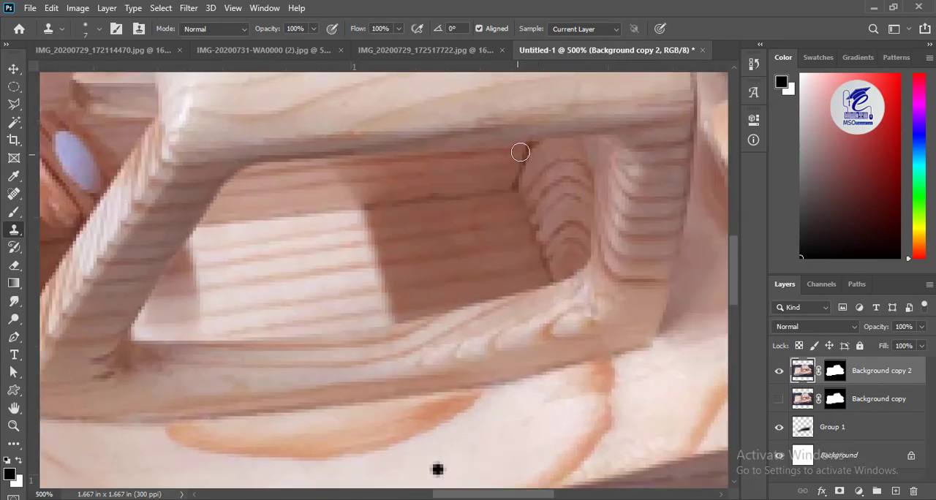
key(ctrl+minus)
key(ctrl+minus)
key(ctrl+minus)
drag(247, 370, 408, 306)
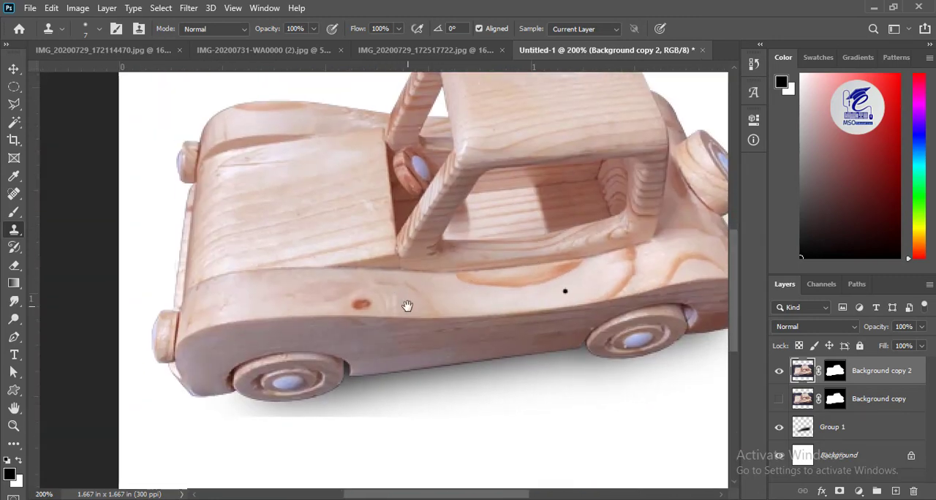
- Heal the pale smudge and brown knot on the car's side, the black spot below the window and the hood scratch with the 9 px Spot Healing Brush
key(j)
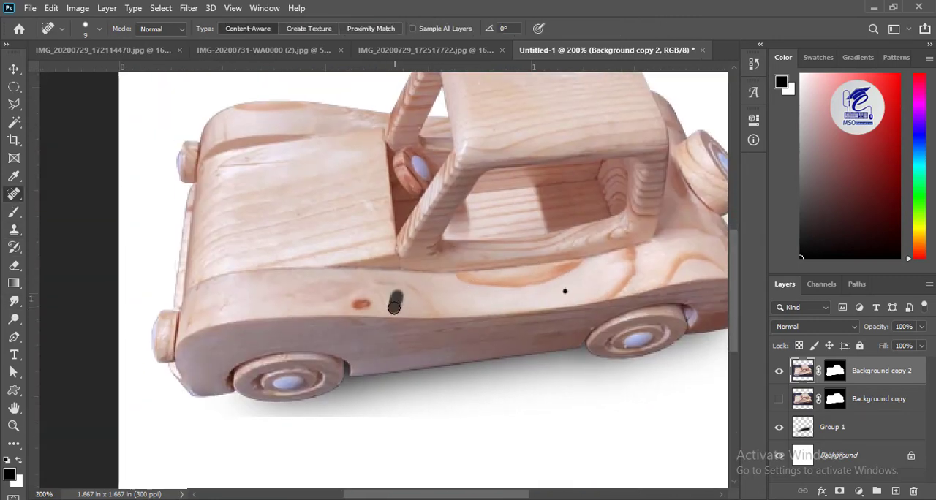
drag(610, 334, 637, 370)
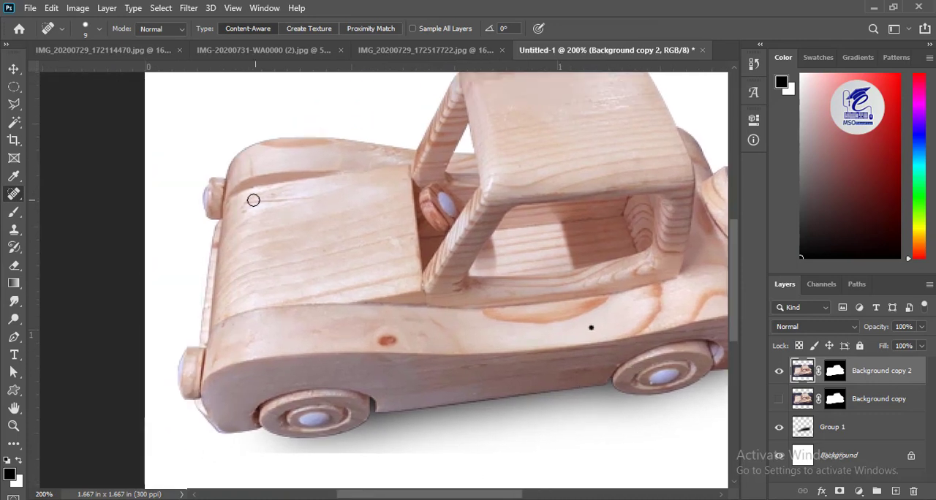
mouse_move(482, 377)
mouse_down()
mouse_move(343, 368)
mouse_move(353, 351)
mouse_move(364, 356)
mouse_up()
drag(260, 319, 272, 322)
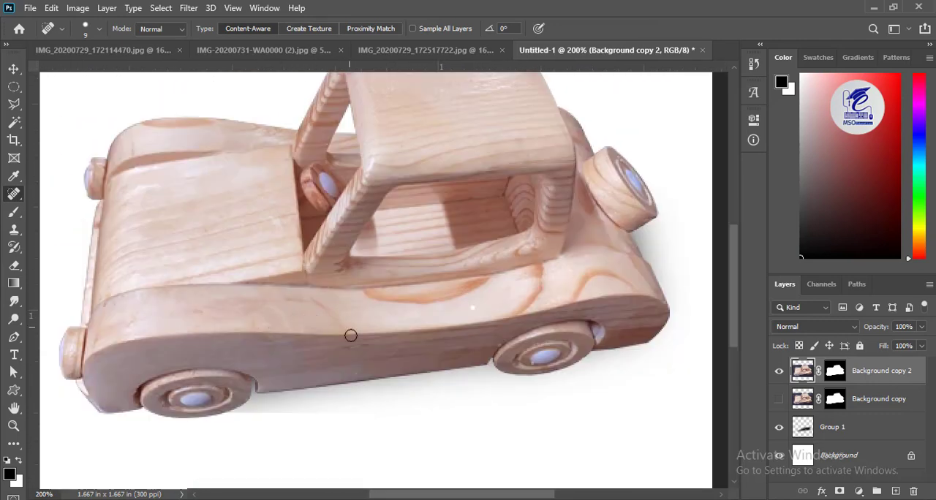
key(ctrl+minus)
key(ctrl+minus)
key(v)
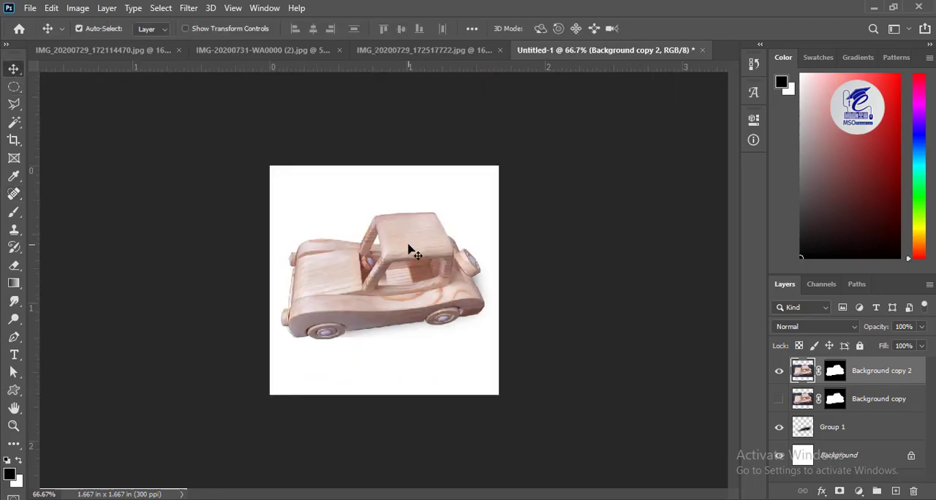
key(ctrl+o)
scroll(836, 157, down, 5)
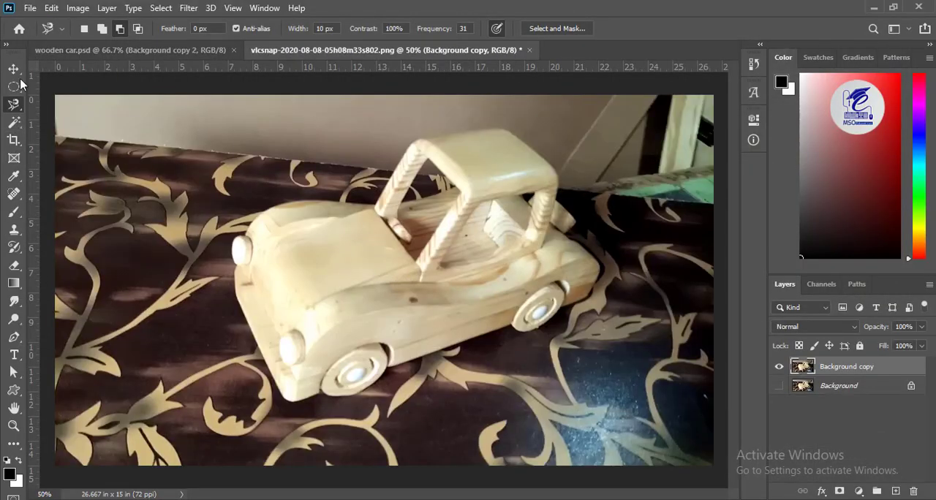
- Trace the car's outer contour with the Magnetic Lasso and turn the selection into a layer mask on Background copy
click(235, 273)
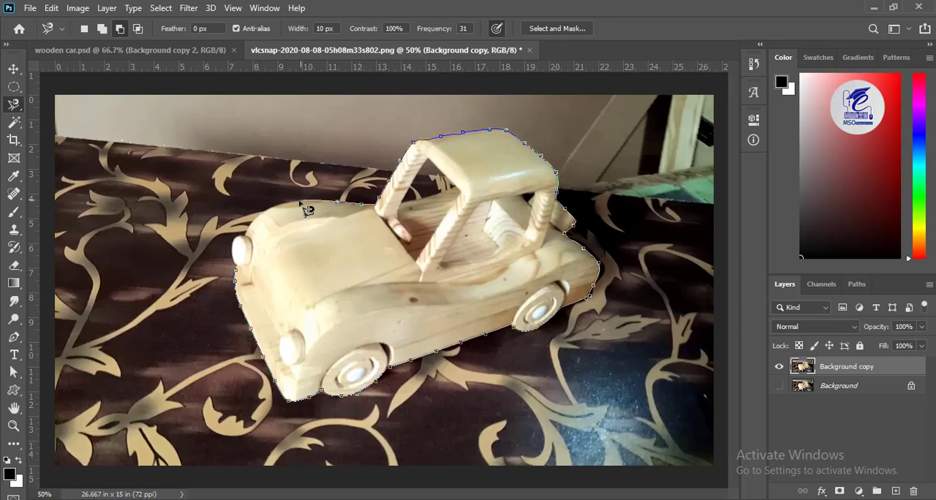
click(245, 281)
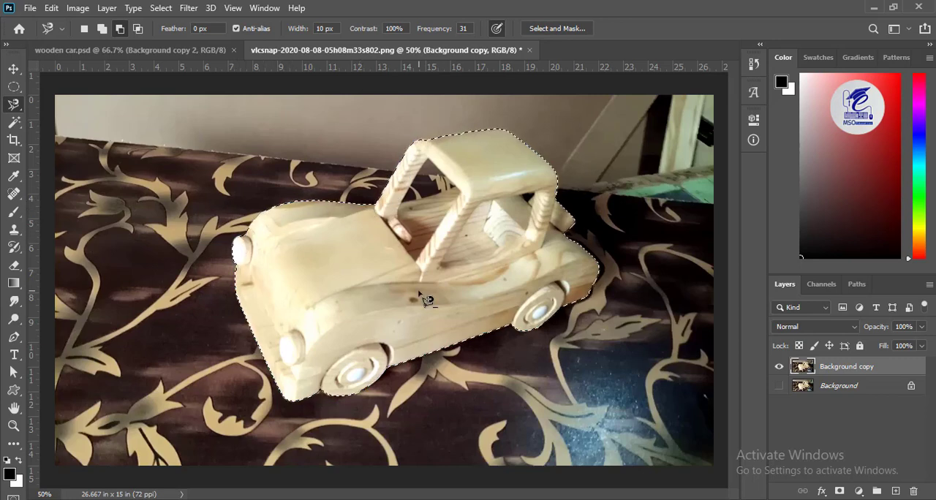
click(839, 491)
- Set up a hard 35 px Brush with 100% opacity and 100% flow for refining the layer mask
key(ctrl+plus)
key(ctrl+plus)
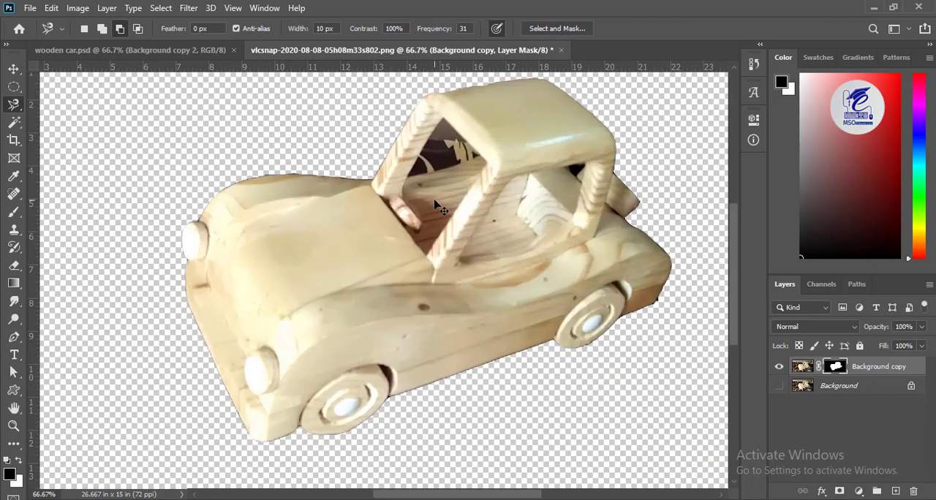
drag(564, 240, 480, 388)
key(b)
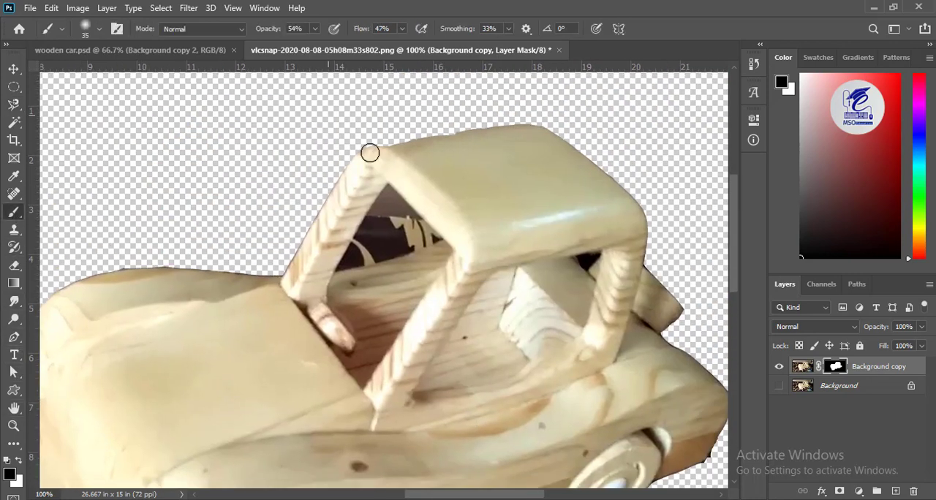
key(x)
click(99, 28)
mouse_move(315, 29)
mouse_down()
mouse_move(315, 39)
mouse_move(358, 44)
mouse_up()
drag(402, 30, 447, 52)
key(ctrl+plus)
key(ctrl+plus)
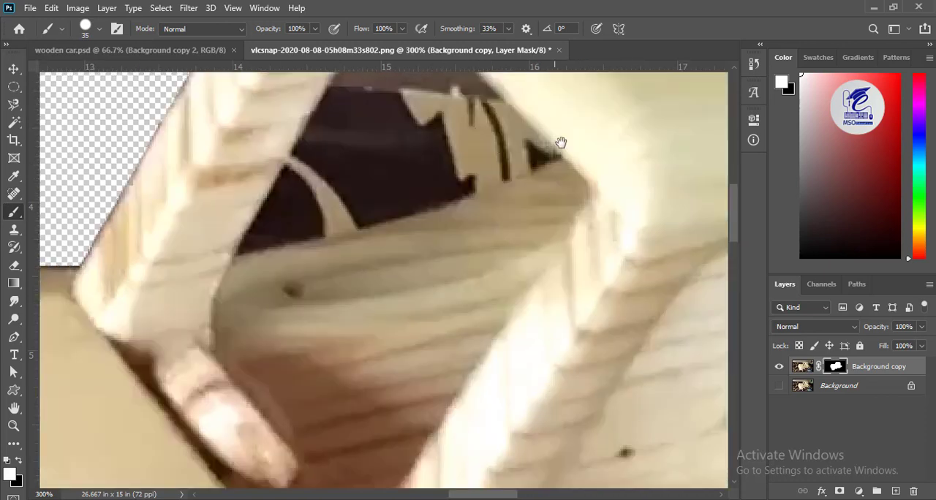
- Trace the background showing through the window behind the front post with the Magnetic Lasso, mask it out and deselect
drag(560, 141, 105, 292)
drag(395, 355, 616, 52)
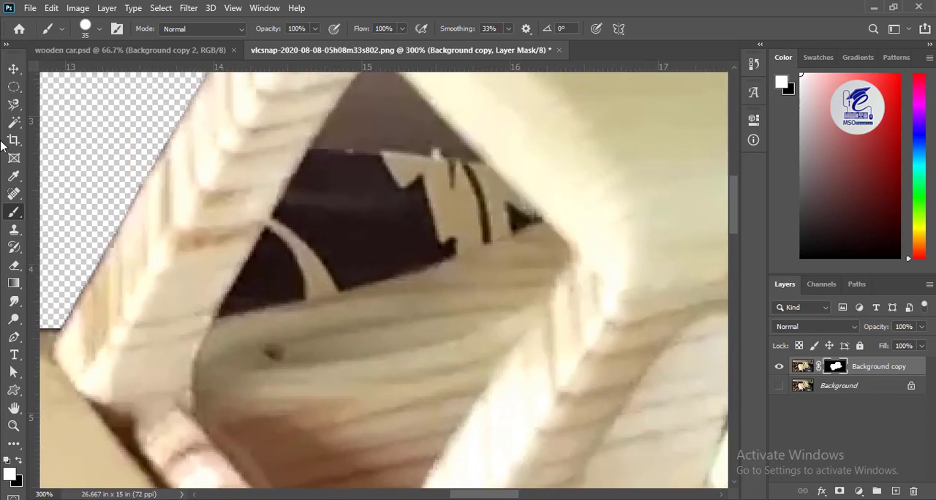
click(16, 107)
click(220, 319)
drag(353, 88, 314, 169)
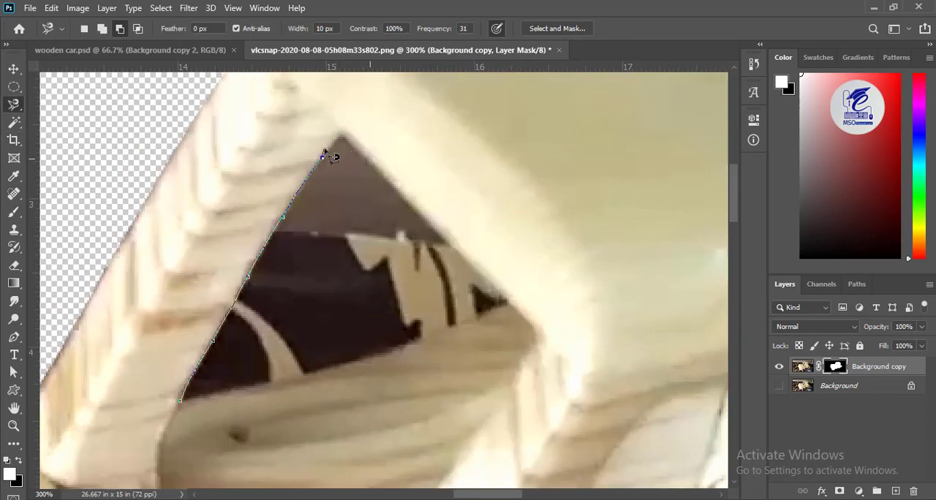
click(509, 306)
click(184, 401)
key(Delete)
key(ctrl+d)
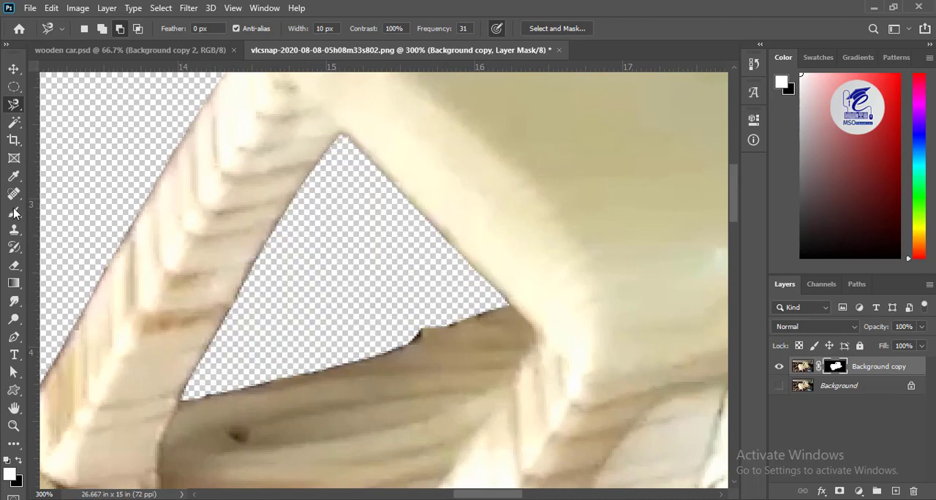
- Smooth the window opening's lower edge and front post edge on the mask with a 9 px black Brush
click(13, 211)
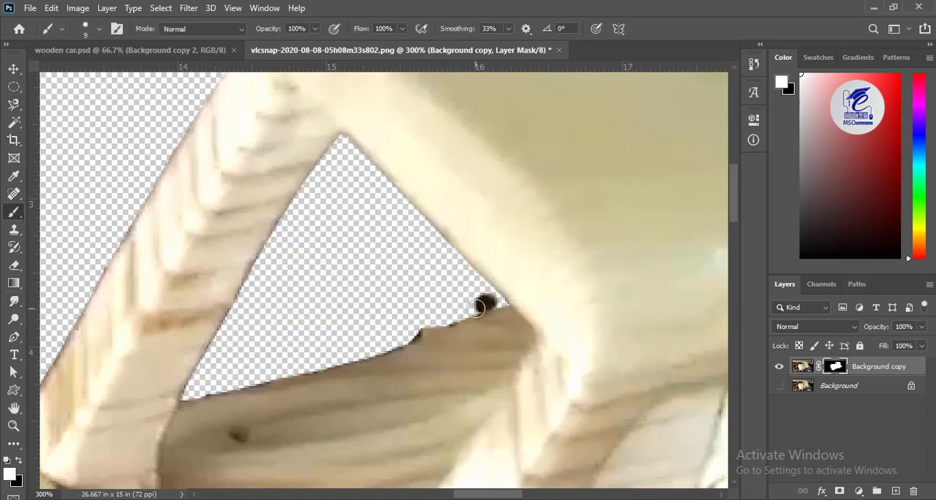
key(c)
key(x)
key(b)
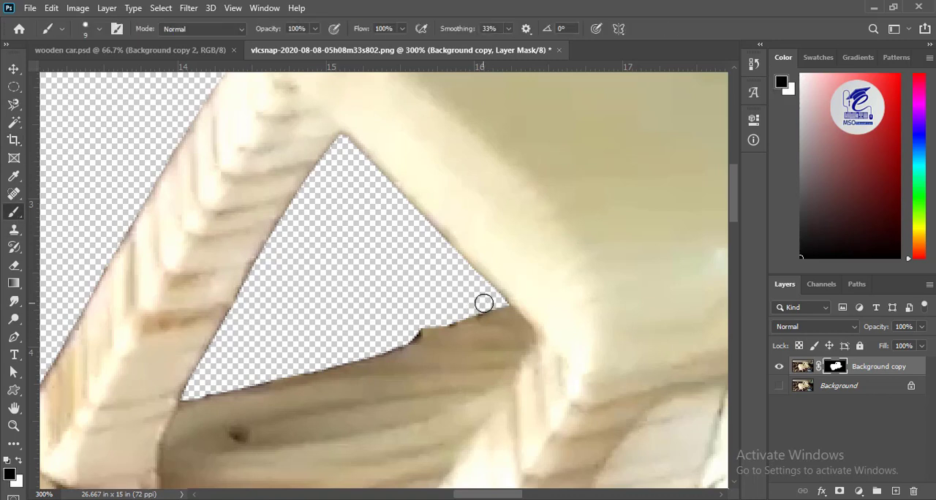
mouse_move(485, 303)
mouse_down()
mouse_move(420, 324)
mouse_move(402, 340)
mouse_up()
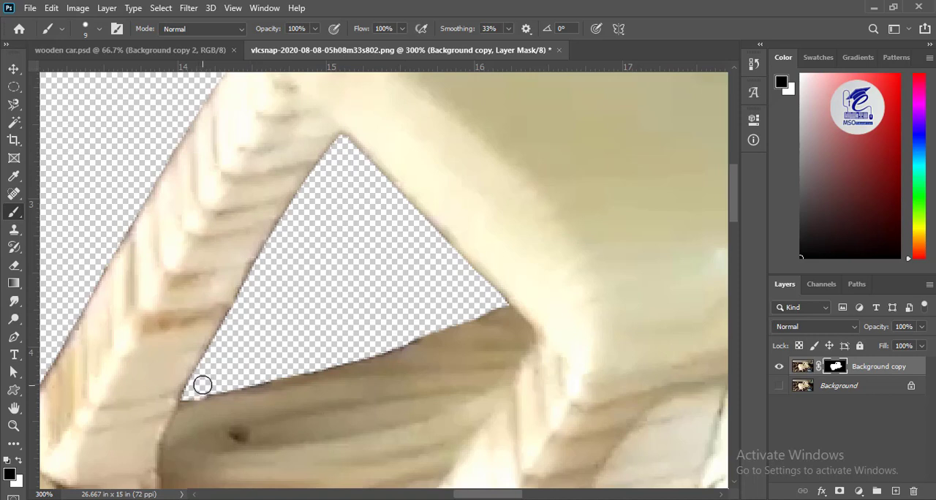
drag(418, 327, 186, 398)
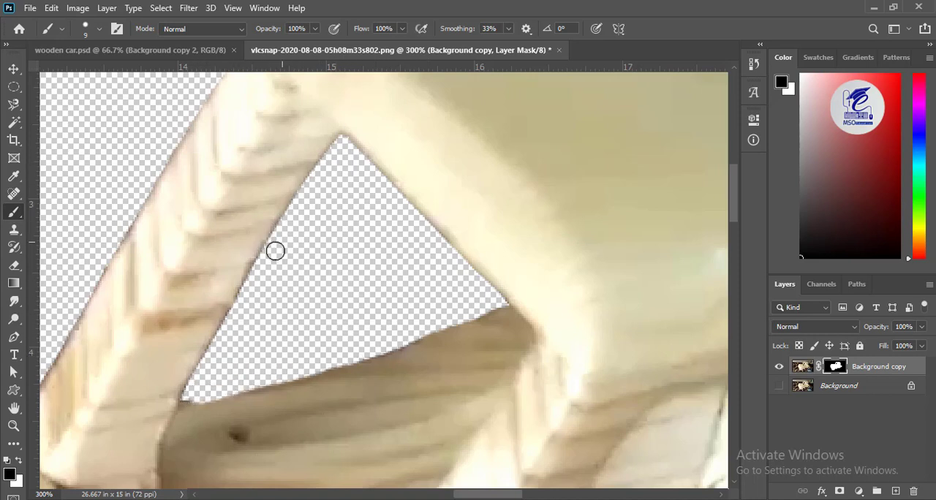
drag(275, 251, 221, 347)
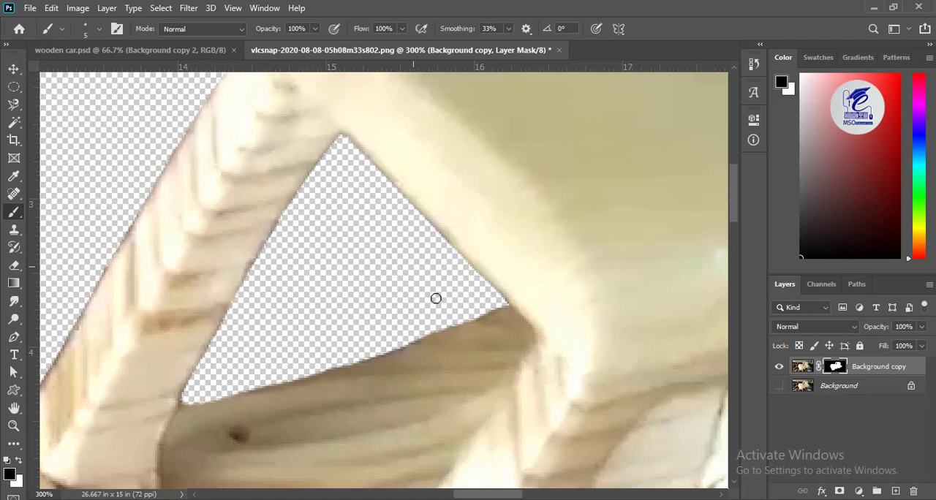
- Mask out the small dark gap under the roof beside the rear post with a 5 px black Brush
key(ctrl+minus)
key(ctrl+minus)
drag(445, 341, 267, 336)
key(ctrl+plus)
key(ctrl+plus)
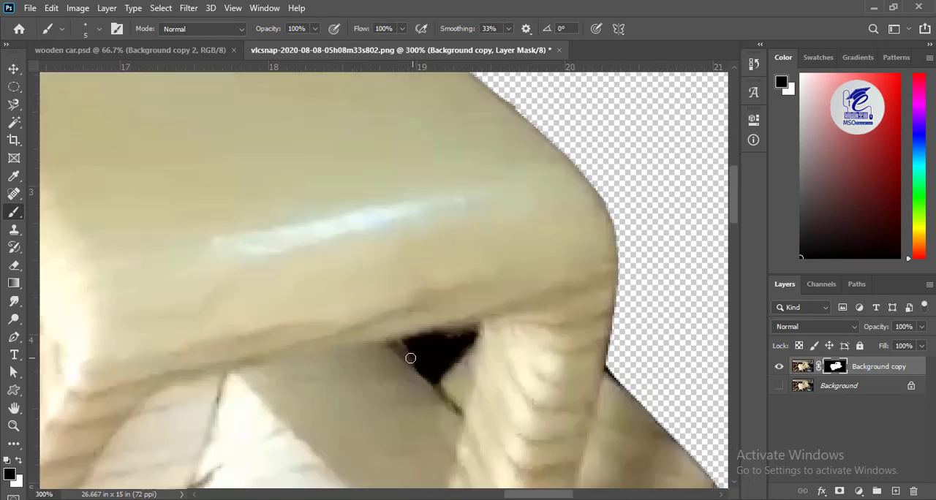
mouse_move(406, 342)
mouse_down()
mouse_move(419, 364)
mouse_move(438, 365)
mouse_move(473, 334)
mouse_move(420, 349)
mouse_move(459, 343)
mouse_move(400, 345)
mouse_up()
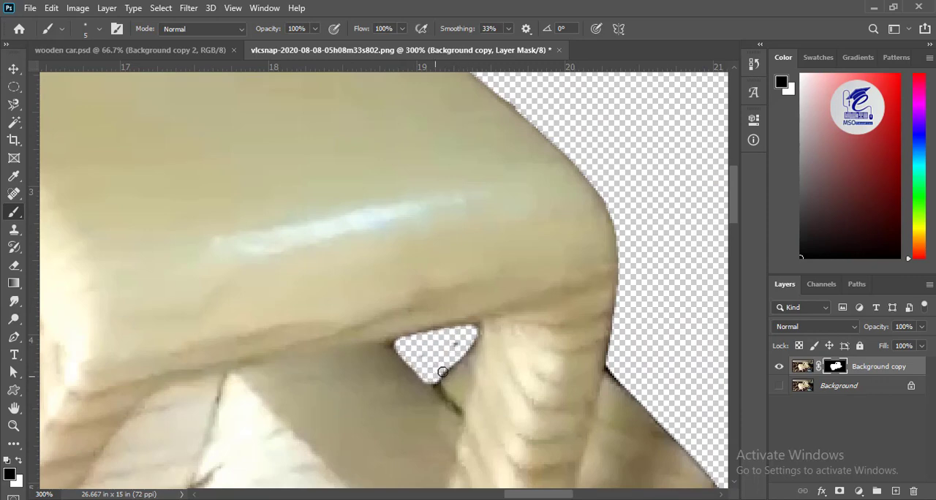
drag(443, 372, 468, 331)
- Clean the mask edge along the spare wheel and the car's rear body with the 5 px black Brush
drag(612, 359, 361, 194)
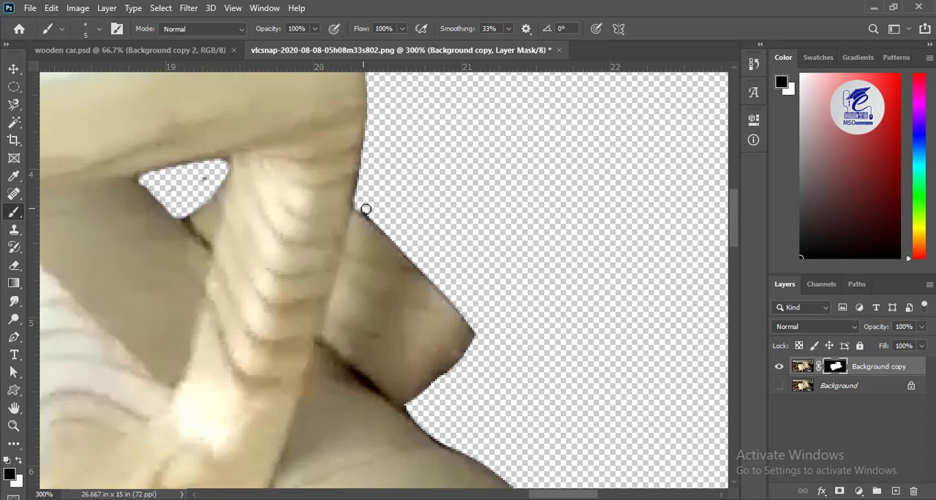
drag(416, 410, 355, 266)
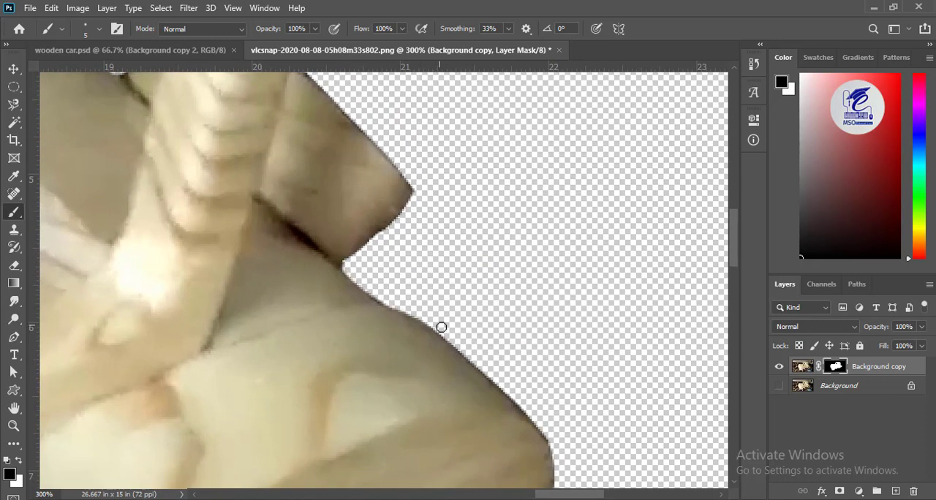
drag(532, 416, 557, 443)
drag(552, 375, 545, 313)
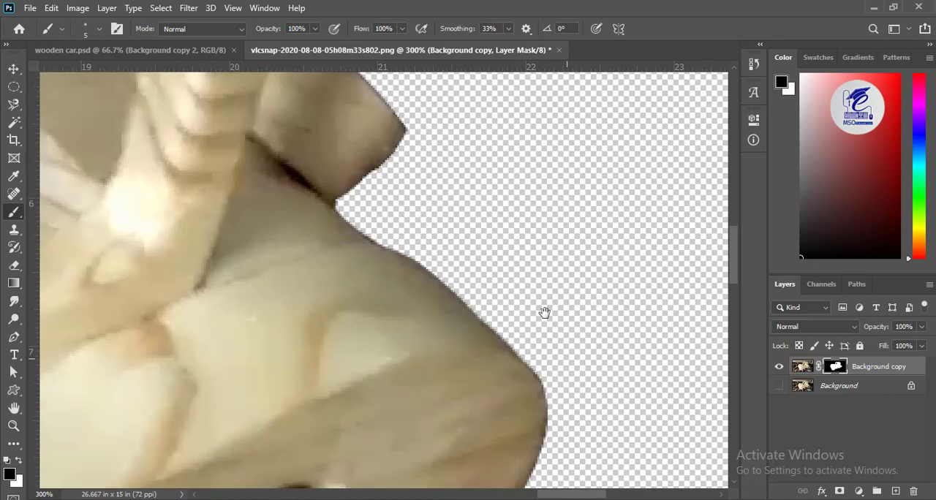
drag(401, 113, 361, 311)
mouse_move(314, 205)
mouse_down()
mouse_move(338, 237)
mouse_move(285, 236)
mouse_up()
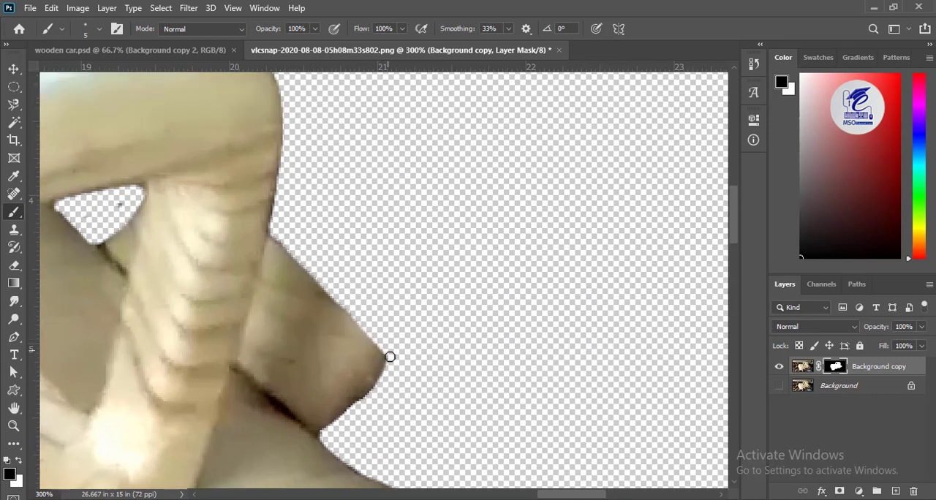
- Trace the dark fringe above the hood up to the front post with the Polygonal Lasso, mask it out and deselect
mouse_move(74, 369)
mouse_down()
mouse_move(409, 307)
mouse_move(607, 318)
mouse_up()
drag(66, 292, 365, 324)
drag(100, 210, 449, 240)
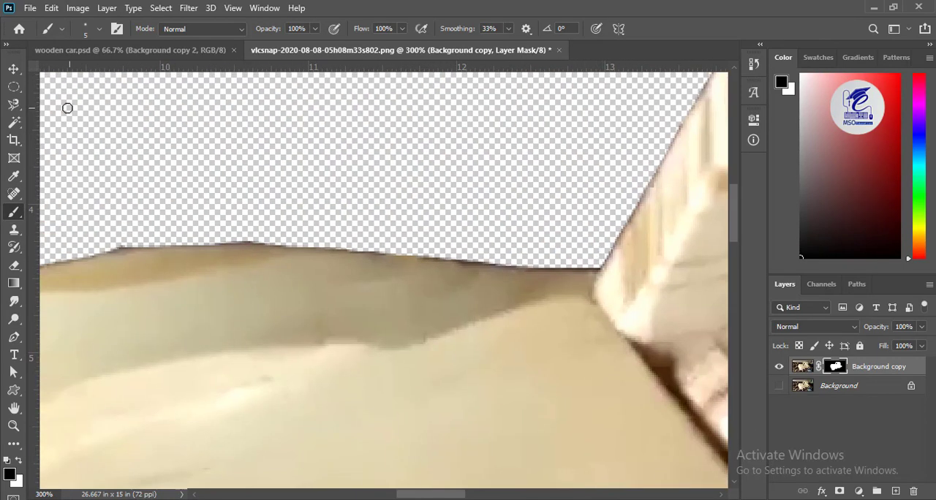
right_click(13, 105)
click(73, 113)
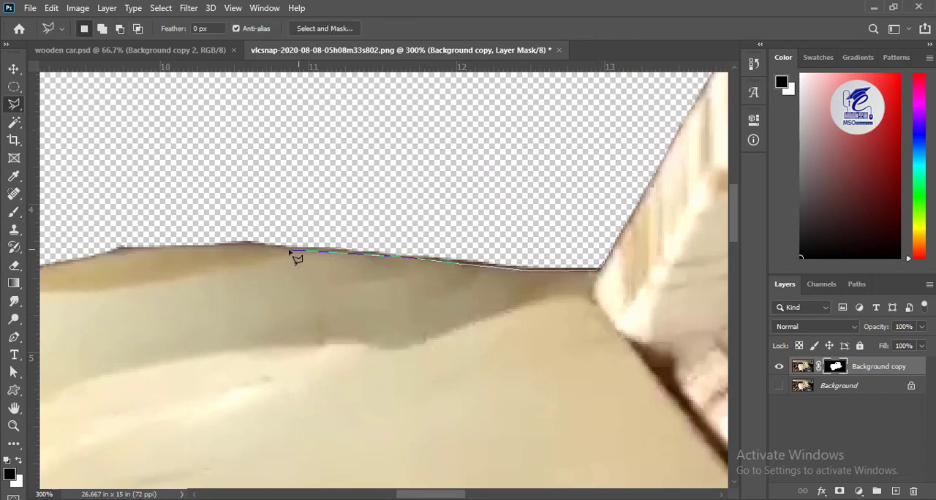
drag(95, 273, 330, 257)
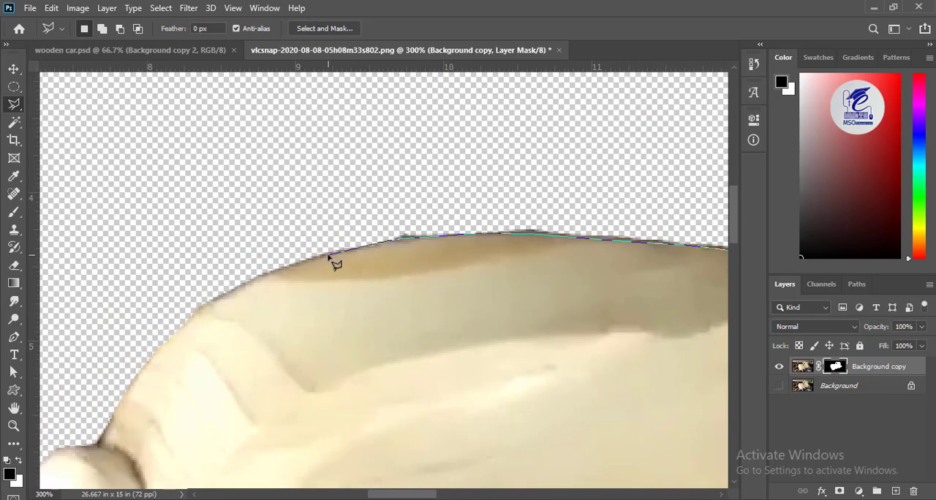
click(192, 296)
click(215, 225)
click(370, 176)
drag(639, 169, 138, 219)
click(290, 202)
click(360, 273)
drag(405, 163, 187, 321)
click(286, 162)
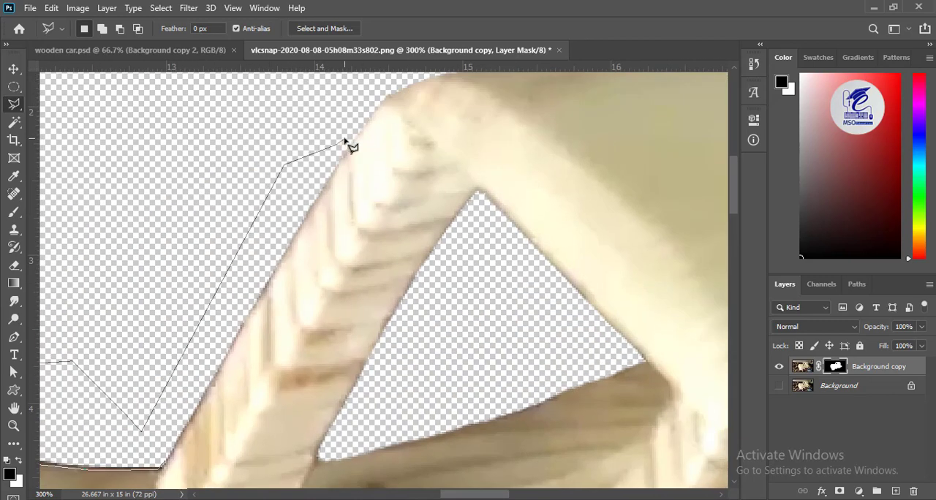
drag(203, 229, 220, 194)
click(181, 375)
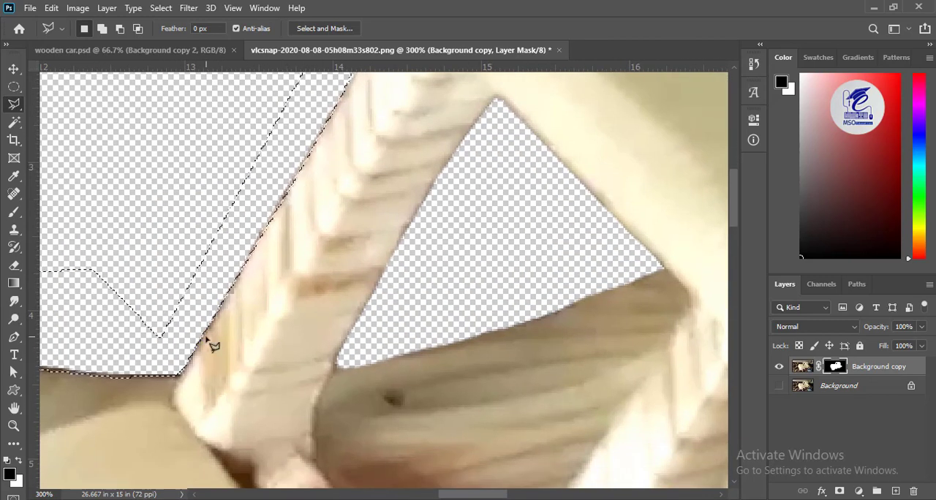
key(ctrl+d)
- Clean the mask edge just below the far headlamp with the 5 px black Brush
drag(190, 351, 687, 146)
drag(139, 468, 522, 457)
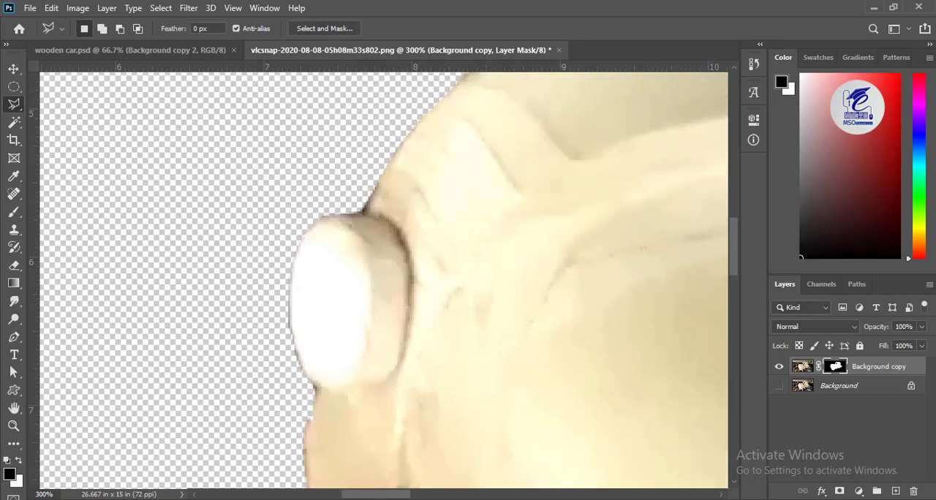
key(b)
mouse_move(237, 331)
mouse_down()
mouse_move(94, 105)
mouse_move(213, 15)
mouse_up()
drag(277, 113, 250, 202)
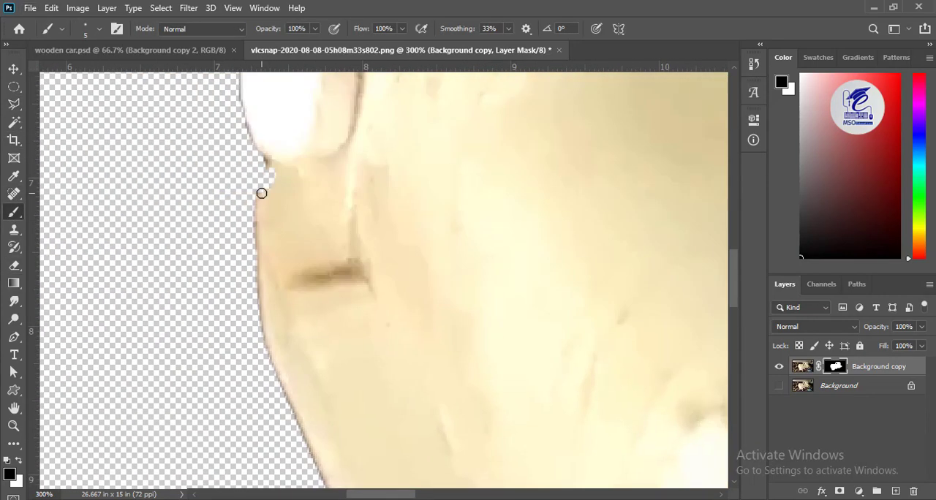
key(x)
key(x)
- Clean the mask edge around the rear wheel and the car's lower rear end with the 5 px black Brush
key(ctrl+minus)
key(ctrl+minus)
key(ctrl+minus)
drag(571, 409, 212, 449)
scroll(474, 336, up, 3)
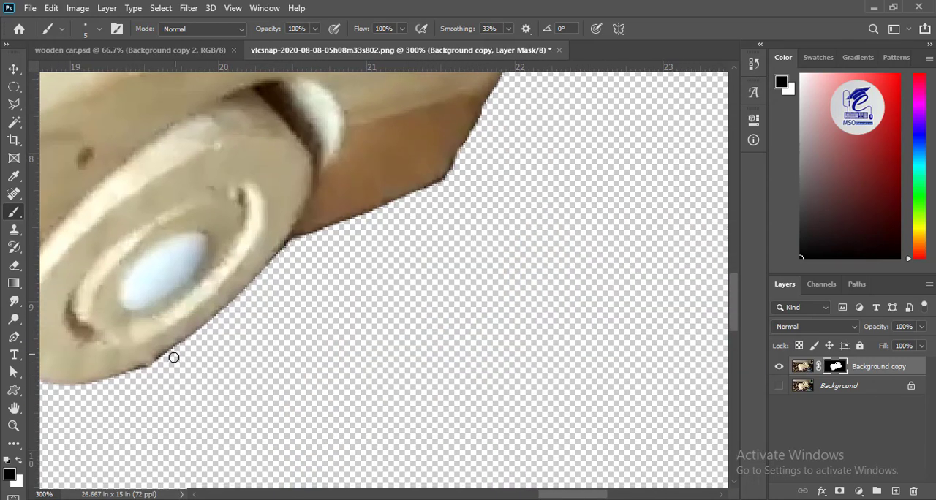
drag(514, 156, 320, 294)
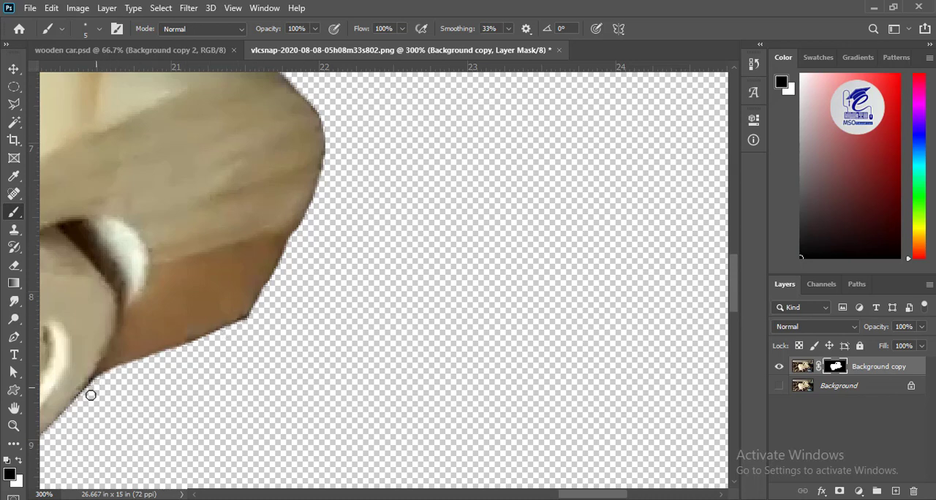
scroll(378, 338, down, 4)
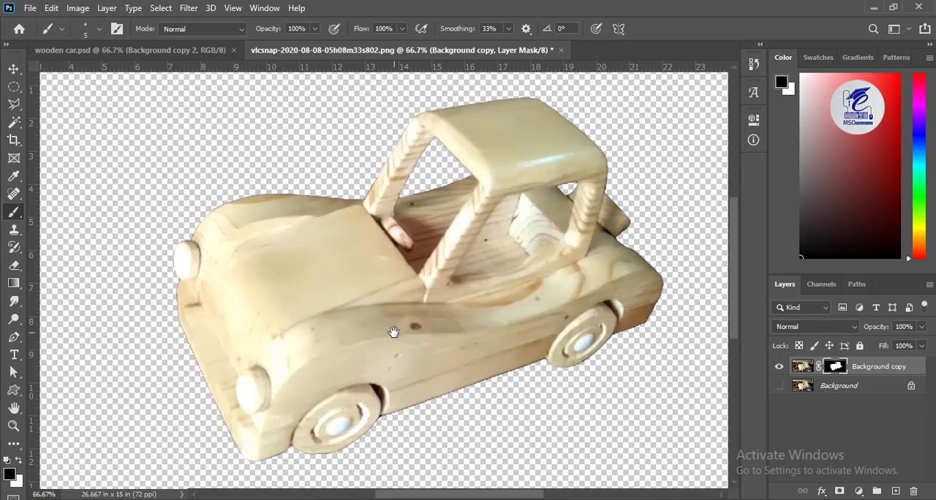
- Apply Hue/Saturation to the masked layer's car image with hue about -2 and slightly lower saturation
click(806, 369)
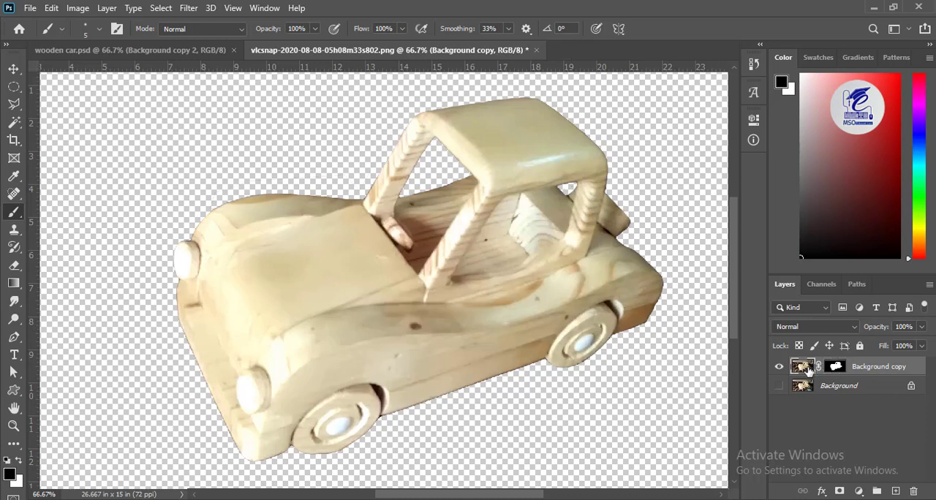
key(ctrl+b)
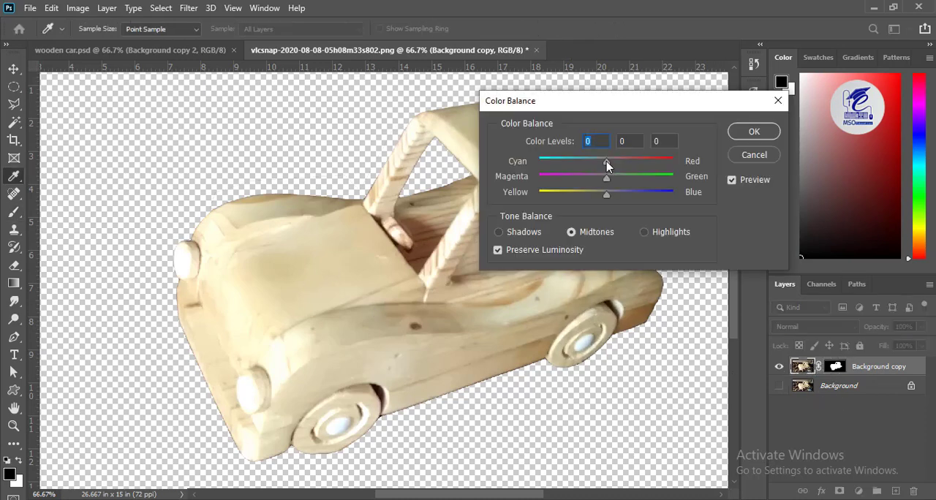
key(Escape)
key(ctrl+u)
drag(729, 188, 729, 191)
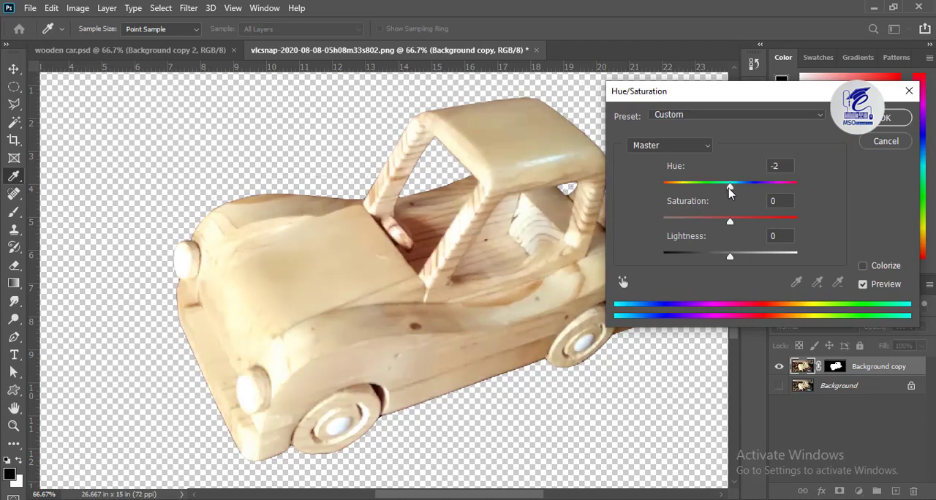
drag(725, 222, 722, 221)
mouse_move(730, 256)
mouse_down()
mouse_move(749, 262)
mouse_move(726, 270)
mouse_up()
click(677, 147)
click(679, 160)
key(Return)
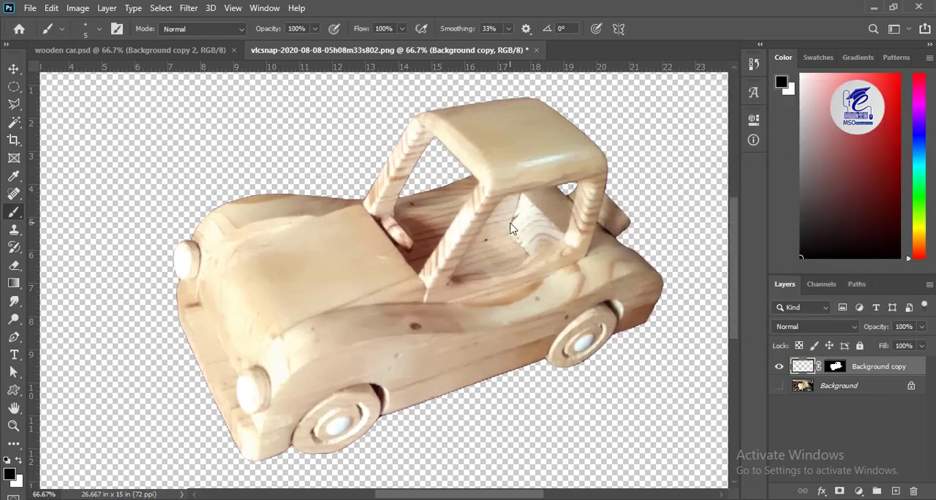
- Compare the recoloured cut-out with the original photo by toggling the visibility of both layers
key(ctrl+minus)
key(ctrl+minus)
key(v)
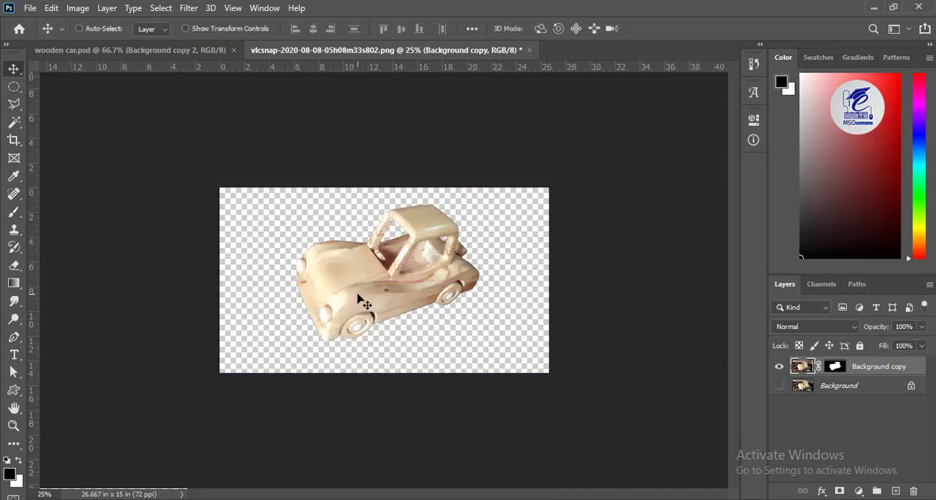
click(779, 386)
click(779, 367)
click(778, 367)
click(778, 386)
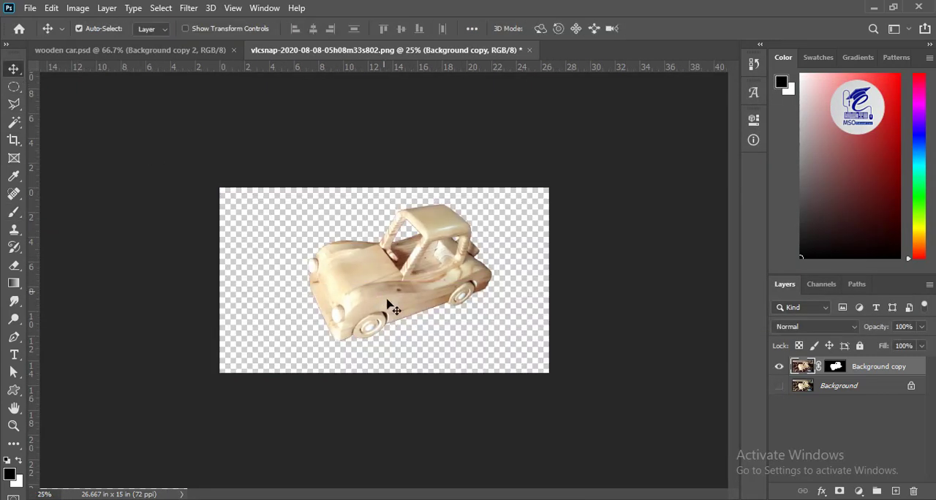
- Copy the cut-out car into wooden car.psd and convert its layer to a smart object
drag(387, 300, 372, 323)
right_click(800, 374)
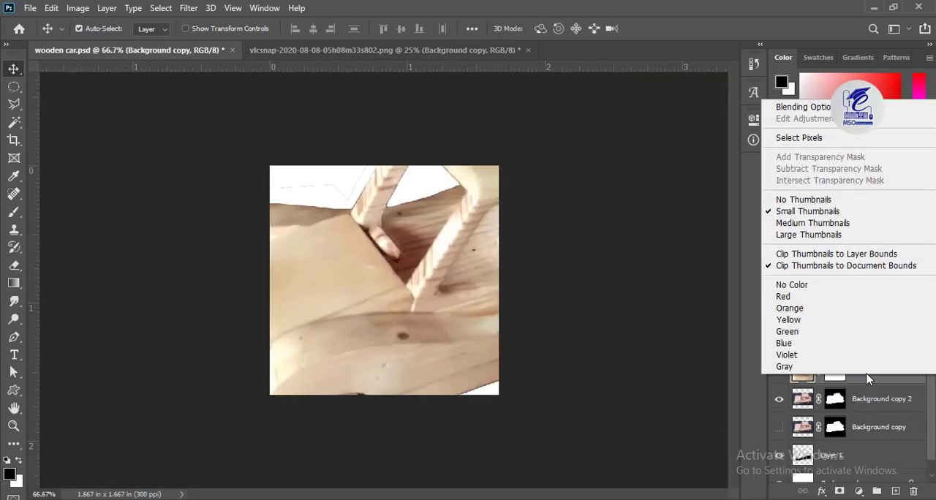
right_click(868, 377)
click(737, 190)
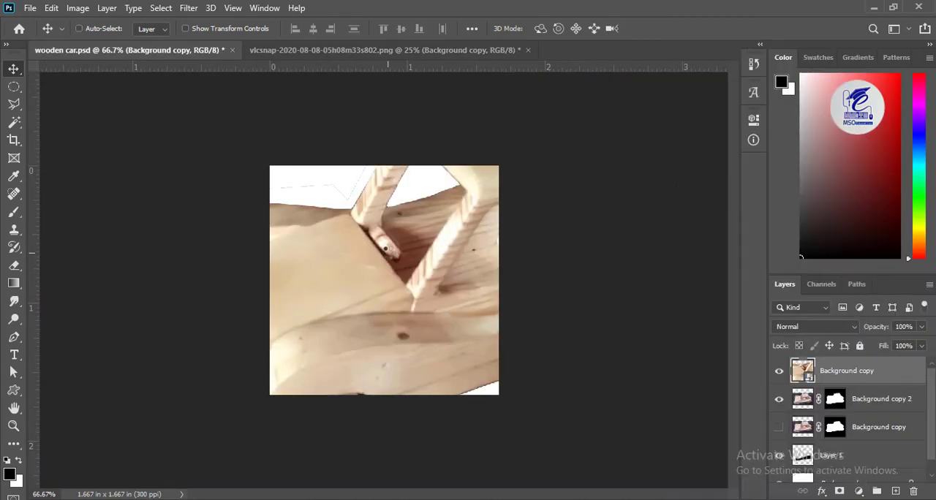
- Scale the second car down with Free Transform and place it over the first car on the white canvas
key(ctrl+t)
drag(652, 107, 347, 367)
drag(314, 376, 448, 280)
drag(466, 245, 505, 216)
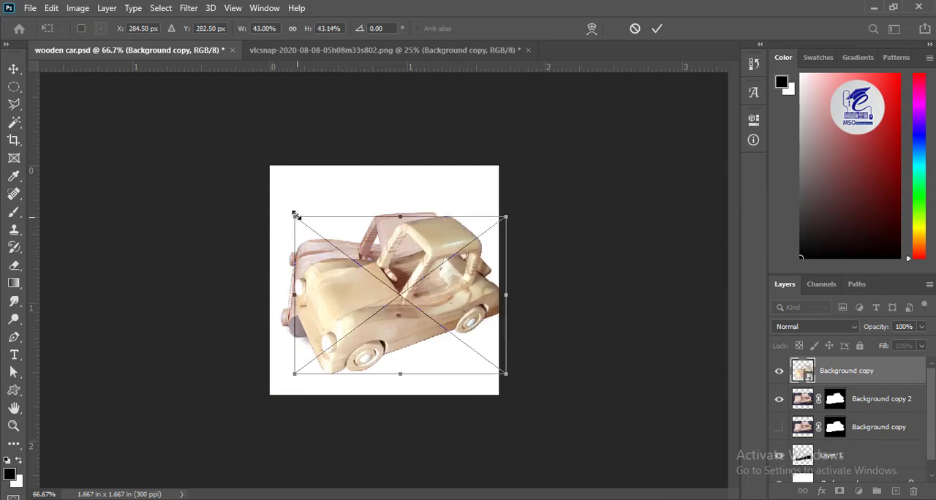
drag(295, 215, 279, 205)
drag(347, 298, 339, 284)
key(Return)
- Apply a Color Balance to the second car, shifting its midtones toward magenta
key(ctrl+b)
drag(435, 171, 419, 171)
click(582, 128)
mouse_move(438, 272)
mouse_down()
mouse_move(431, 316)
mouse_move(435, 260)
mouse_up()
- Lower the second car's hue slightly with Hue/Saturation and apply another small Color Balance shift on the magenta-green axis
key(ctrl+u)
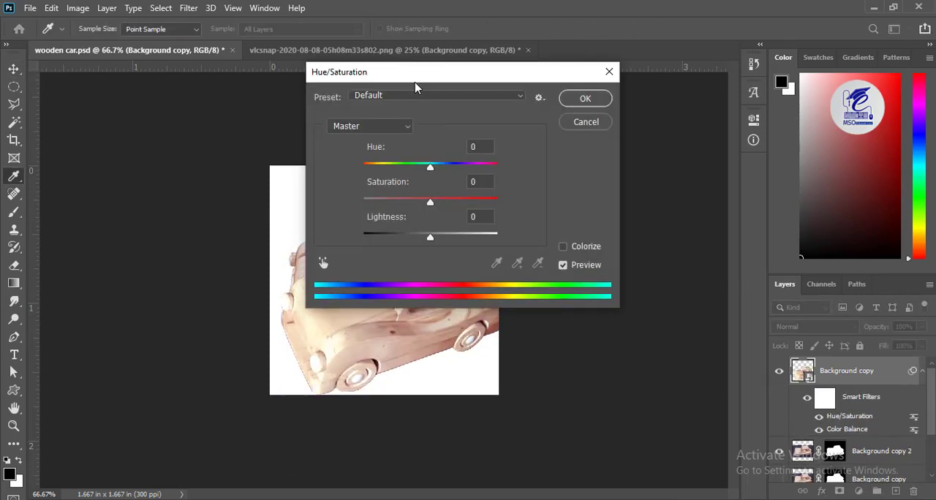
drag(416, 74, 584, 93)
drag(599, 186, 593, 190)
click(753, 117)
key(ctrl+b)
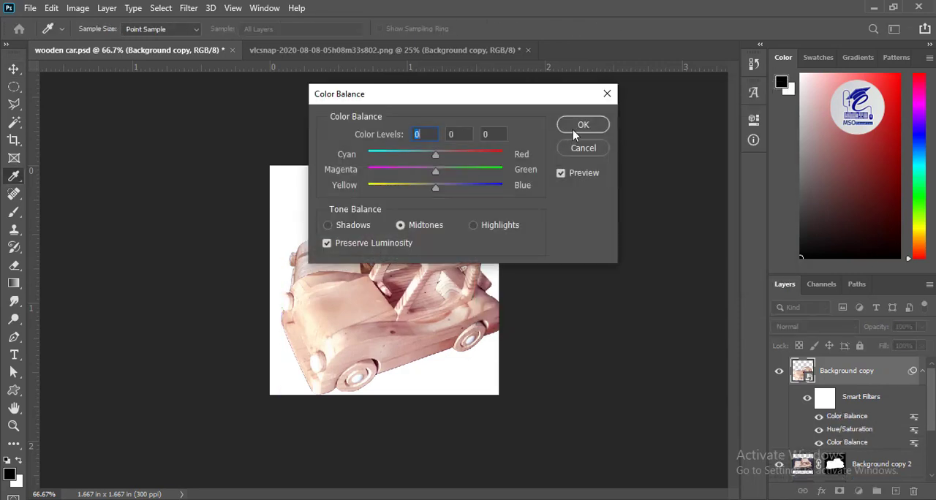
drag(428, 173, 430, 173)
click(582, 125)
- Move the second car up and scale it down slightly so it fits entirely within the white canvas
drag(429, 266, 424, 233)
key(ctrl+t)
click(475, 212)
drag(274, 365, 306, 343)
drag(328, 322, 339, 307)
key(Return)
- Group the first car's layers with its shadow layer, hide the group and nudge the second car slightly sideways
click(783, 465)
click(782, 465)
drag(932, 409, 931, 450)
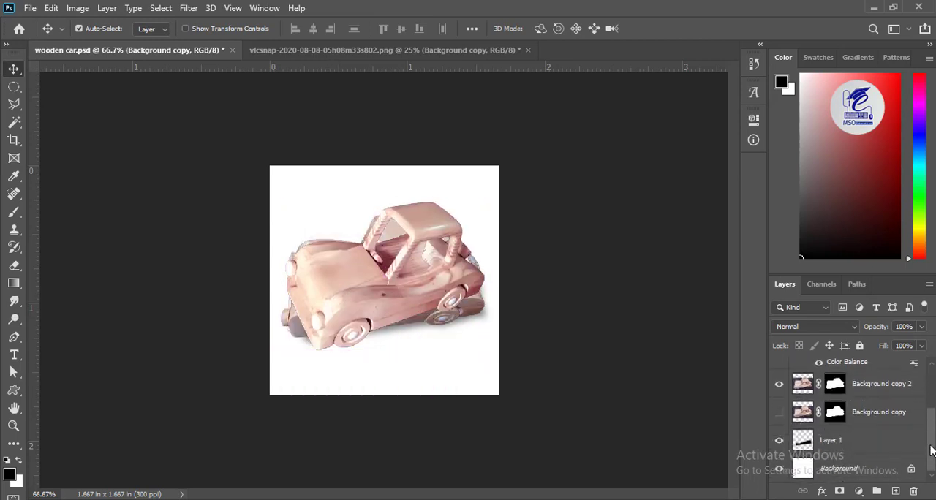
click(879, 385)
shift+click(845, 437)
key(ctrl+g)
click(779, 446)
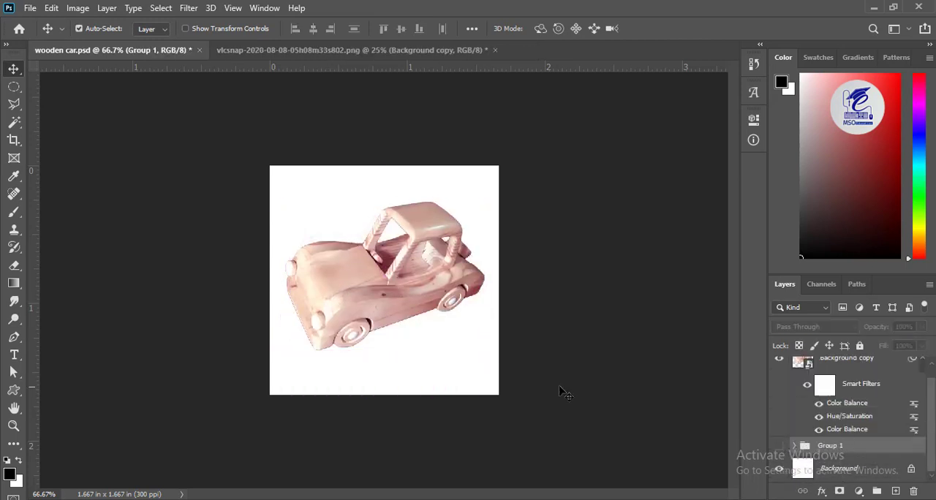
drag(358, 301, 363, 301)
- Try to rasterize the second car's smart object for painting out the stray outline above its hood, and undo it
key(ctrl+plus)
key(ctrl+plus)
key(ctrl+plus)
drag(341, 226, 657, 393)
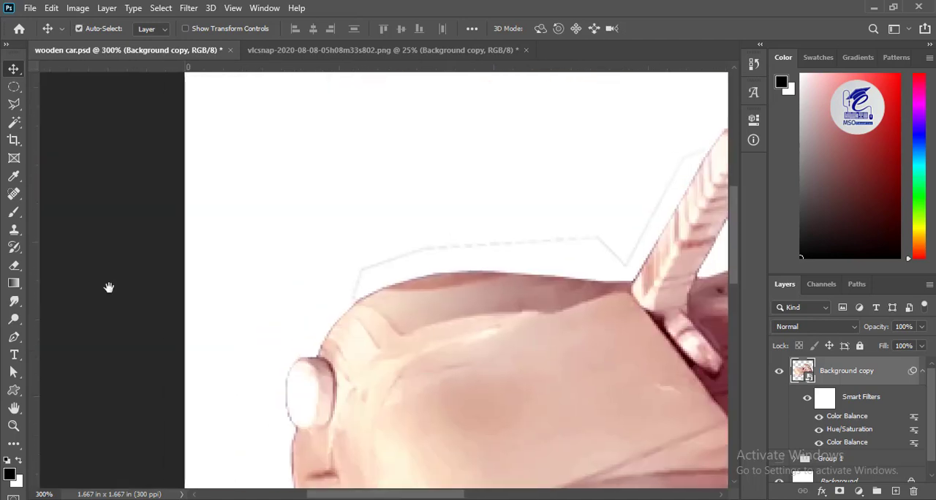
key(b)
click(359, 292)
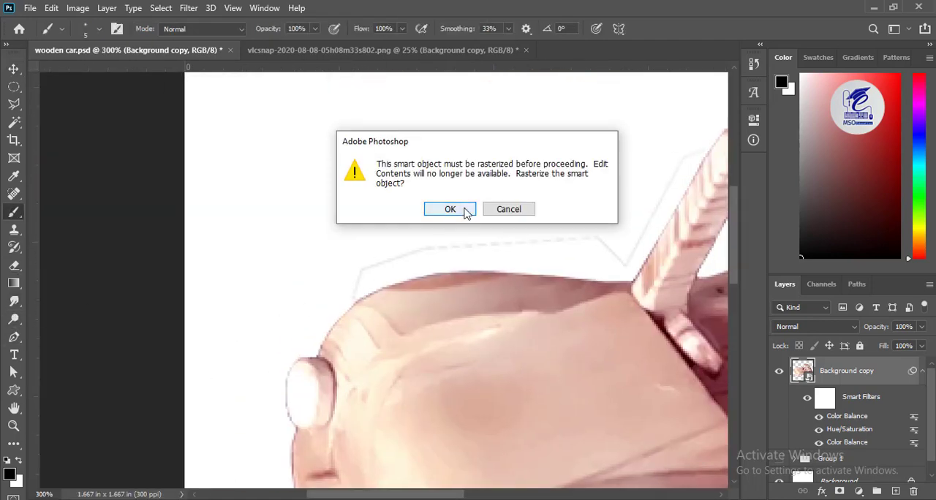
click(448, 209)
double_click(817, 392)
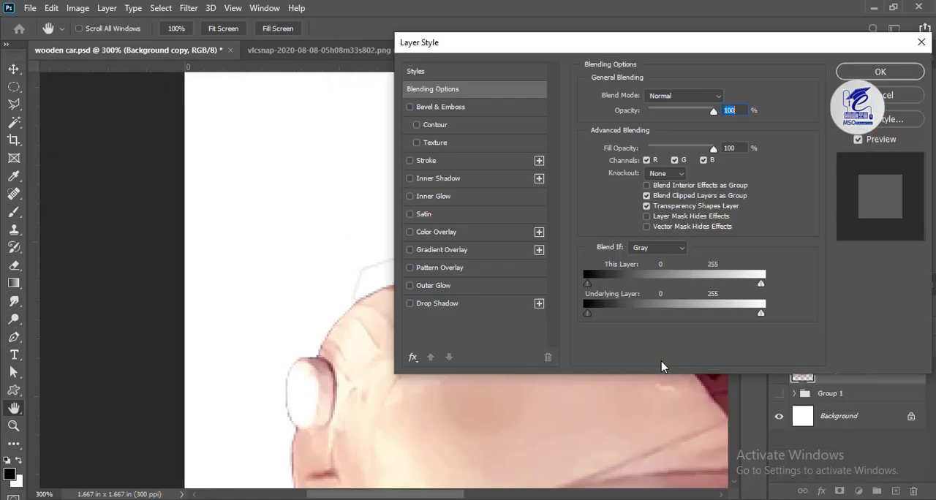
click(891, 95)
key(ctrl+z)
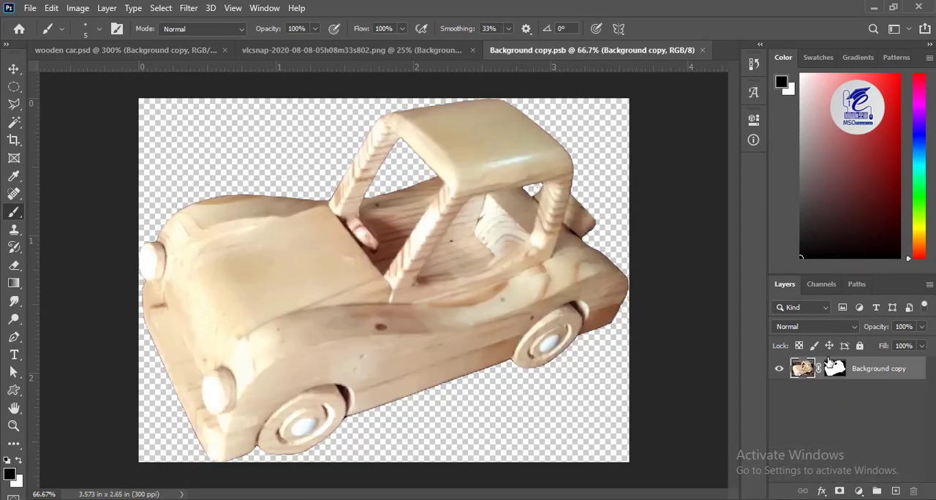
- In the smart object's contents, paint out the stray outline above the hood on the layer mask with a 45 px black Brush
click(831, 365)
key(ctrl+plus)
key(ctrl+plus)
drag(219, 154, 496, 367)
drag(150, 240, 311, 275)
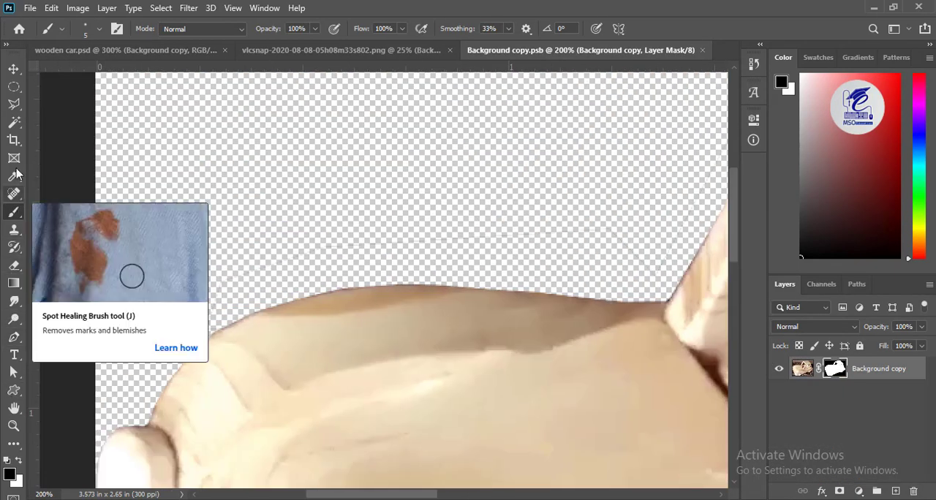
drag(349, 248, 451, 242)
key(bracketright)
key(bracketright)
key(bracketright)
key(bracketright)
key(bracketright)
key(bracketright)
key(bracketright)
key(bracketright)
key(bracketright)
key(bracketright)
key(bracketright)
key(bracketright)
key(bracketright)
key(bracketright)
key(bracketright)
key(bracketright)
key(bracketright)
key(bracketright)
key(bracketright)
key(bracketleft)
key(bracketleft)
key(bracketleft)
key(bracketleft)
key(bracketleft)
key(bracketleft)
key(bracketleft)
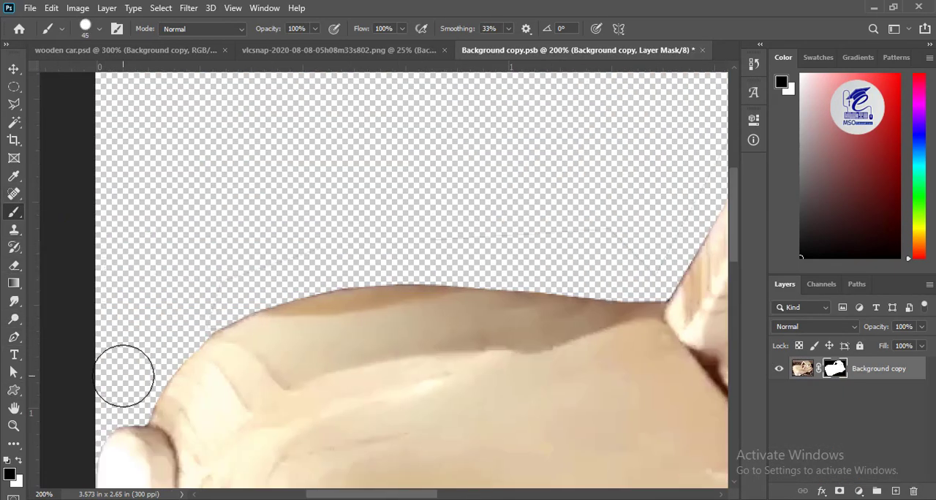
drag(621, 218, 260, 344)
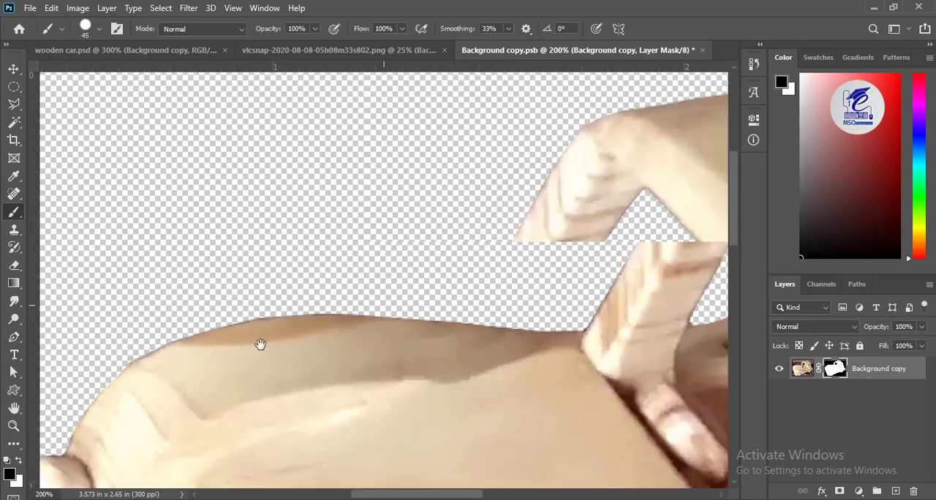
- Close the smart object's contents with its changes saved and return to wooden car.psd
click(702, 51)
click(402, 214)
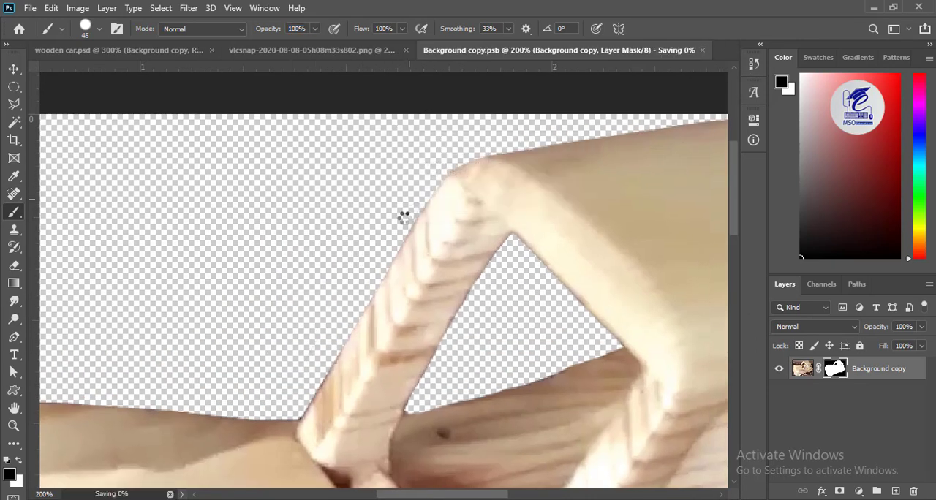
drag(500, 91, 417, 315)
key(ctrl+minus)
key(ctrl+minus)
key(ctrl+minus)
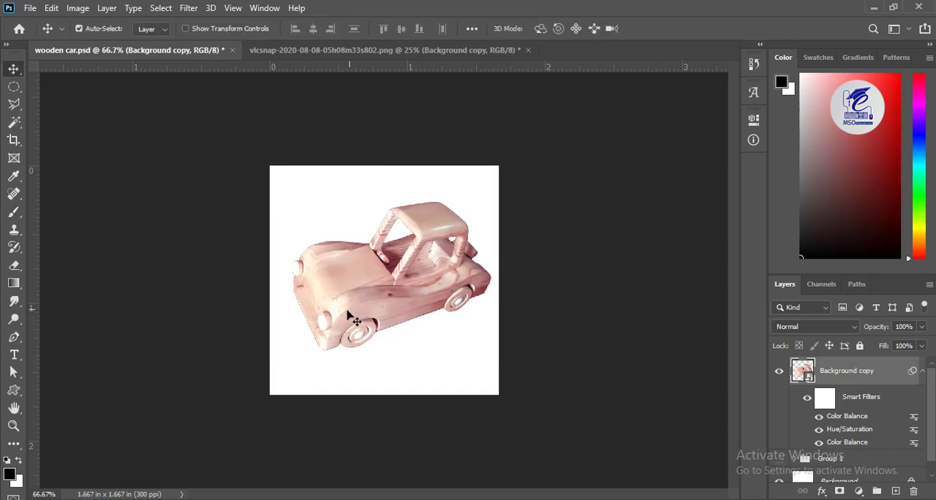
- Hide the second car's layer and show the group containing the first car
click(779, 371)
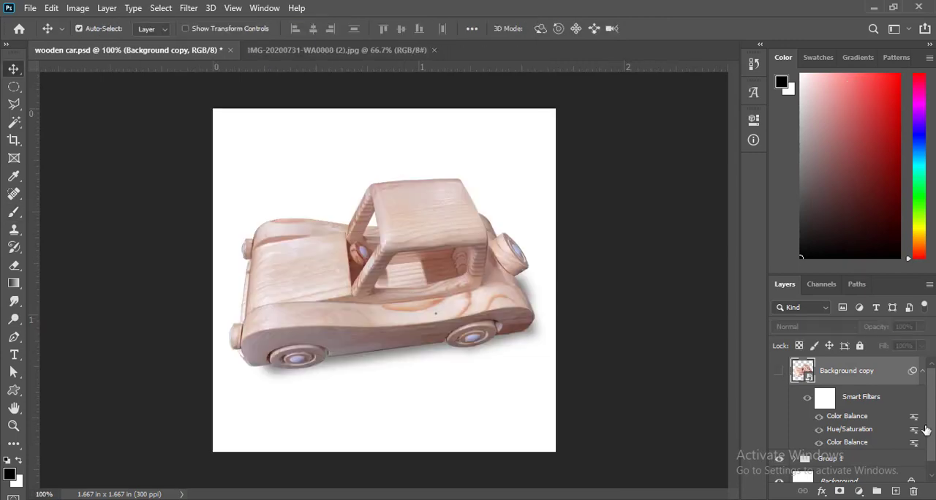
click(846, 459)
- In the original first car photo, copy a rectangular patch of plain dark tabletop about 2.86 × 1.99 in from its lower-right corner
click(329, 51)
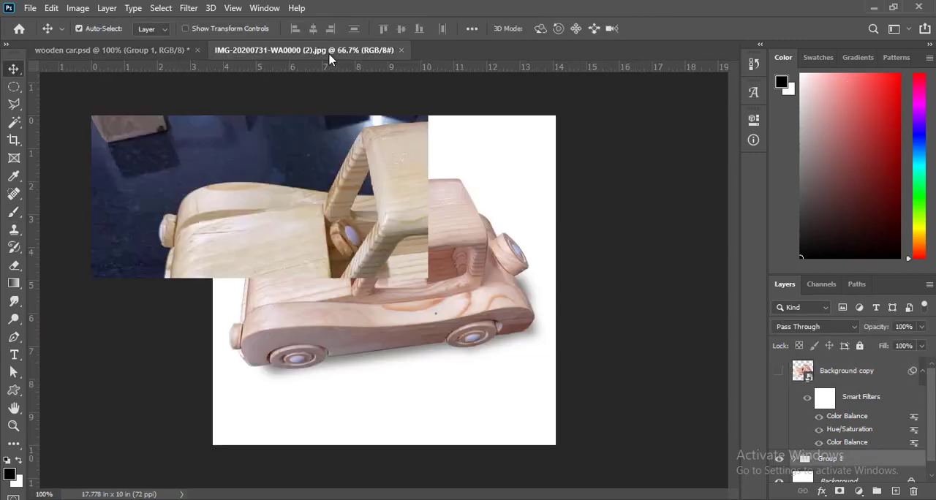
click(14, 104)
click(50, 119)
click(14, 87)
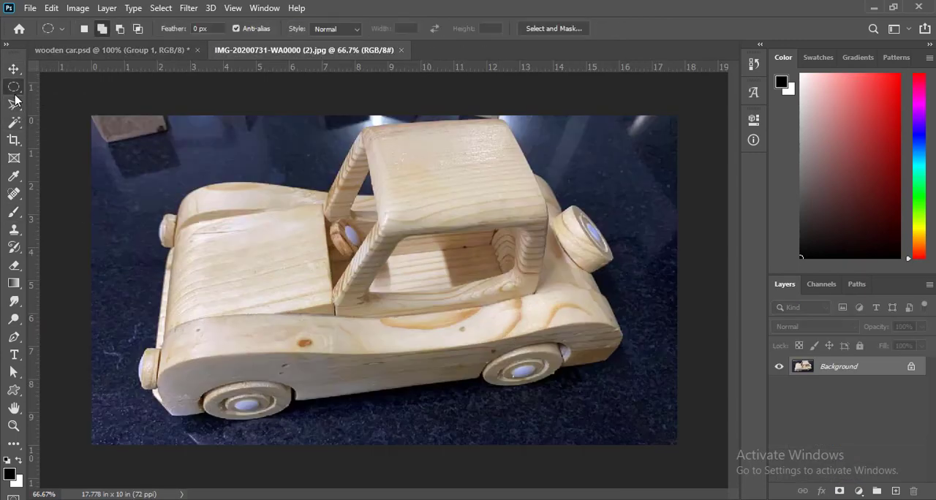
drag(677, 379, 583, 445)
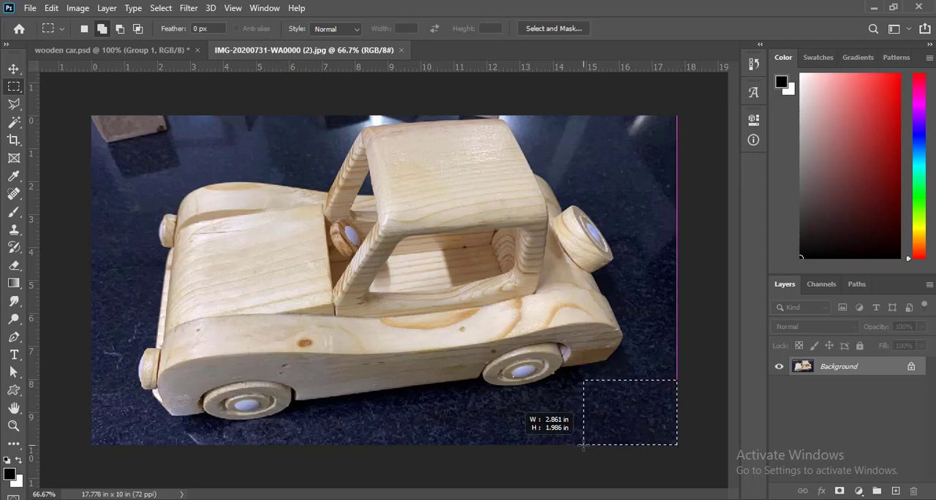
click(51, 8)
click(99, 98)
- Create a new 206 × 143 px document at 72 pixels/inch and paste the copied tabletop patch into it
click(29, 8)
click(43, 22)
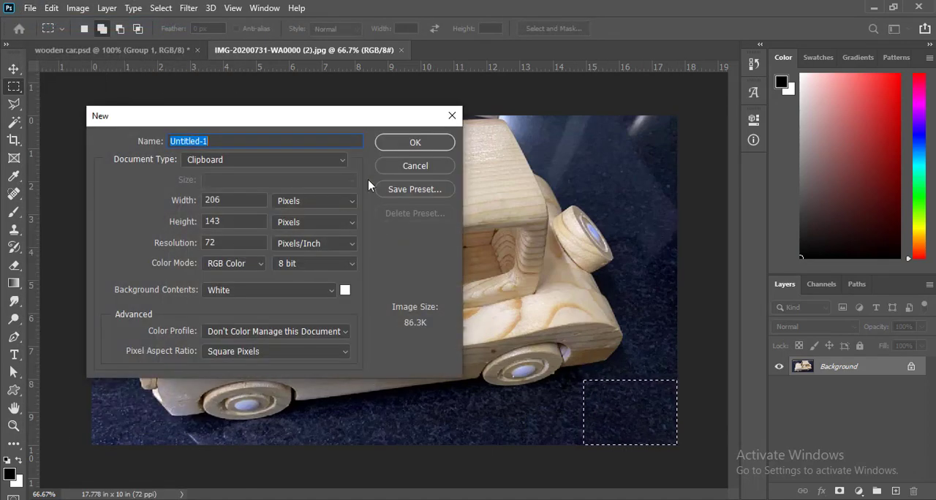
key(Return)
click(52, 8)
click(101, 130)
- Define the pasted tabletop texture as a pattern named "black patt"
click(52, 8)
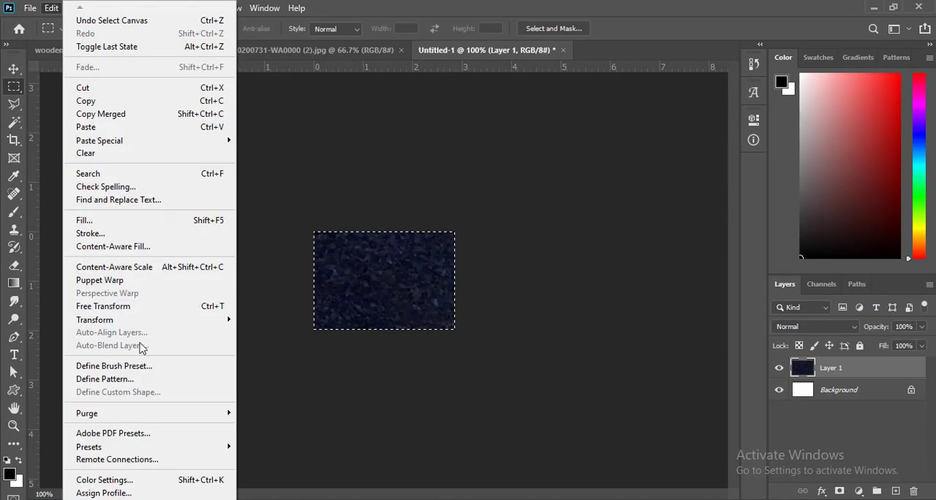
click(105, 379)
text(black patt)
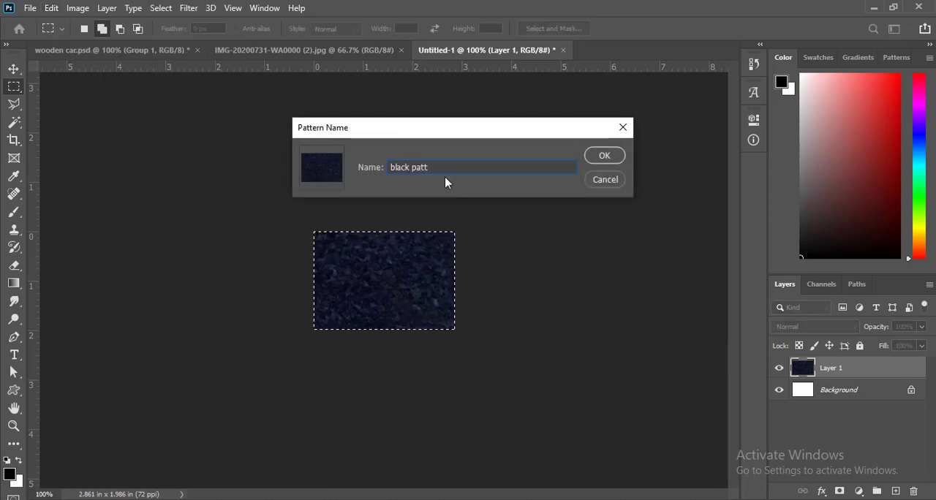
key(Return)
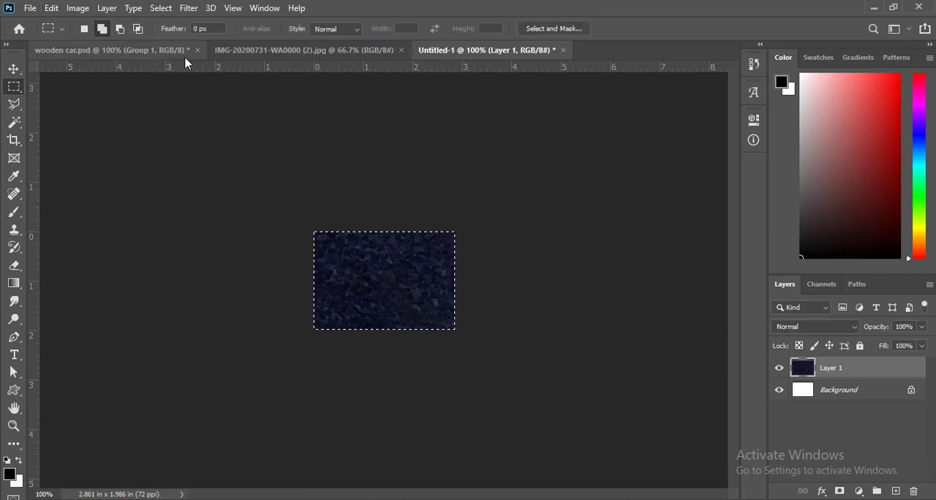
- In wooden car.psd, fill the whole canvas on a new layer above the first car's group with the dark tabletop pattern
right_click(428, 153)
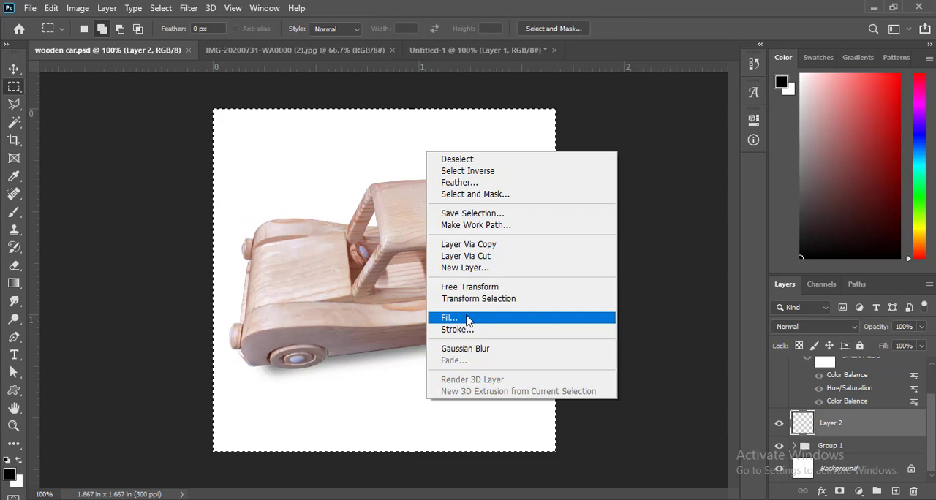
click(449, 318)
click(451, 156)
drag(496, 212, 495, 251)
click(434, 253)
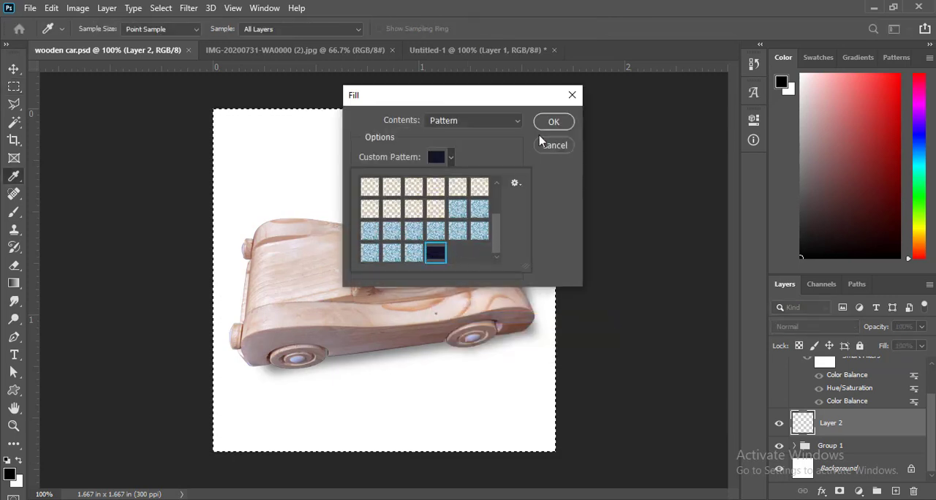
click(553, 122)
- Deselect the canvas and move the pattern layer below the first car's group so it forms the backdrop
key(m)
key(v)
key(ctrl+d)
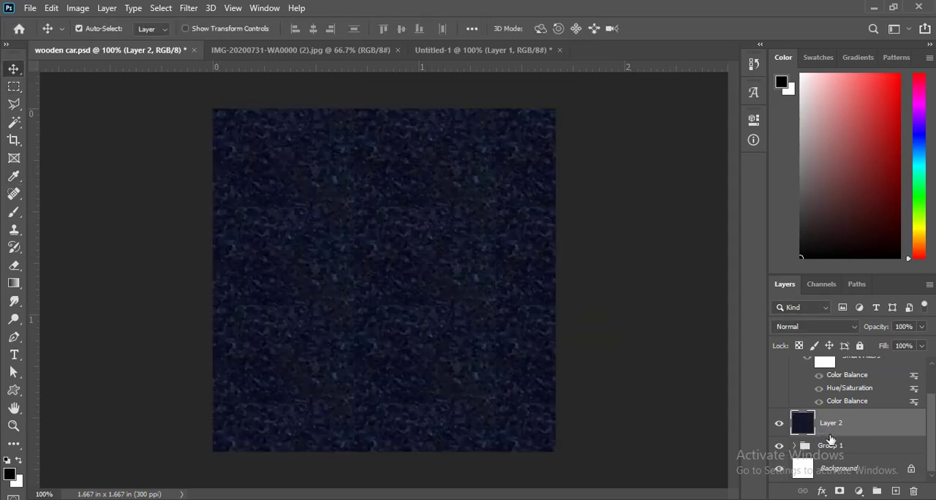
drag(831, 445, 837, 457)
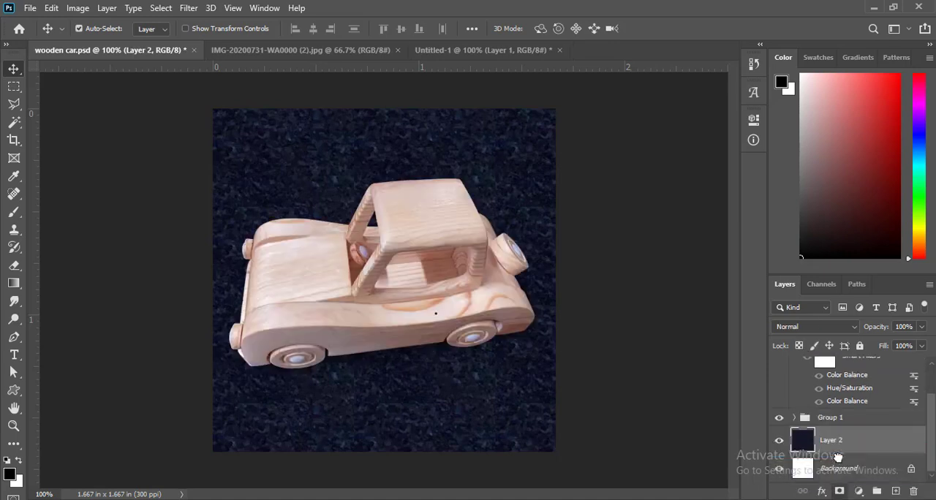